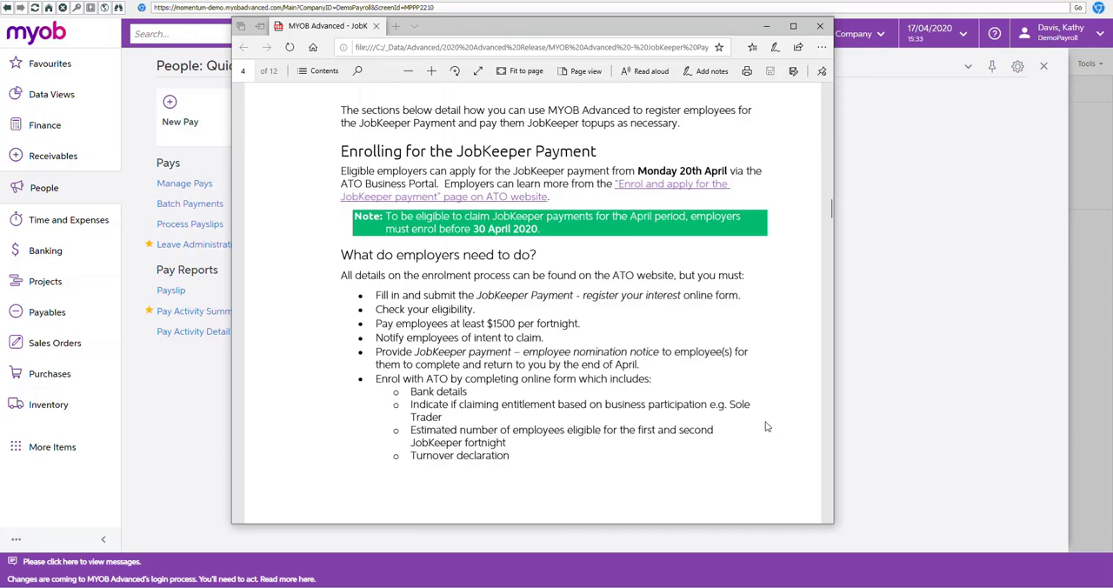
# Step: Open the Pay Items screen and enter JKSTARTFN0 as the new pay item's ID
pyautogui.click(628, 28)
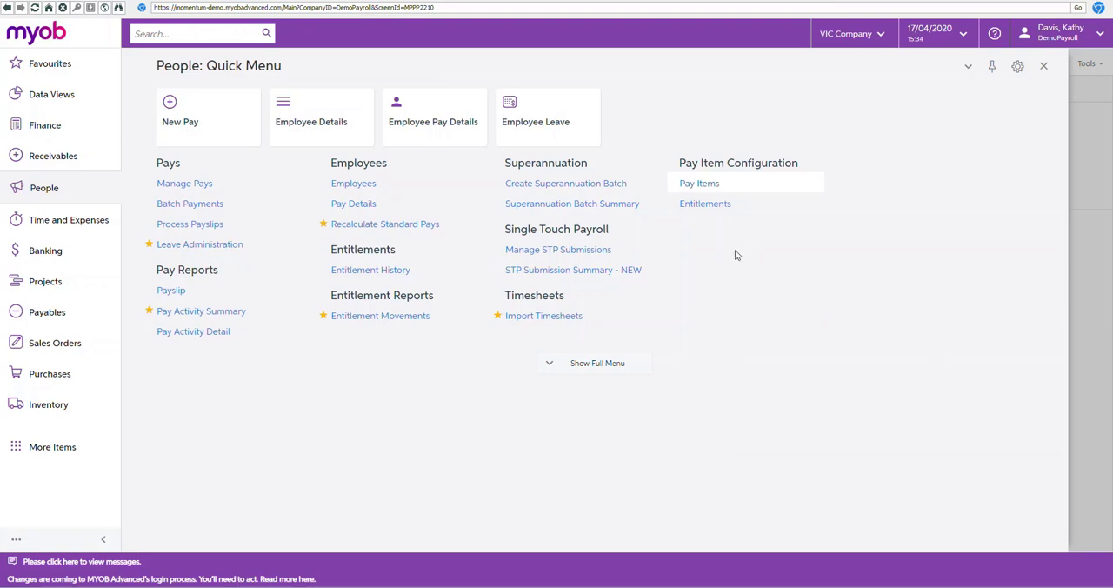
pyautogui.click(702, 187)
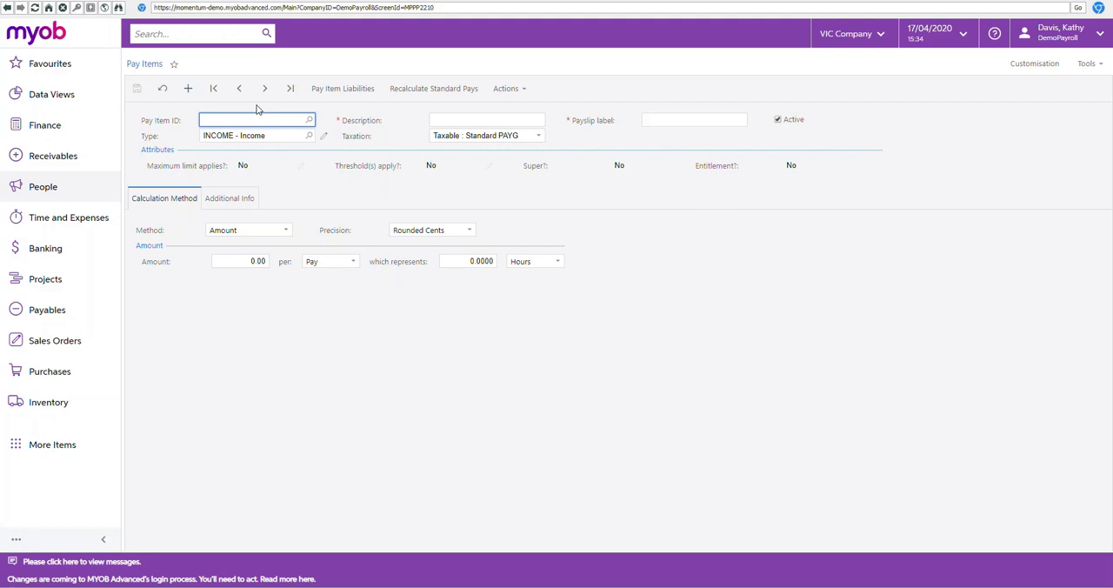
pyautogui.write('JK')
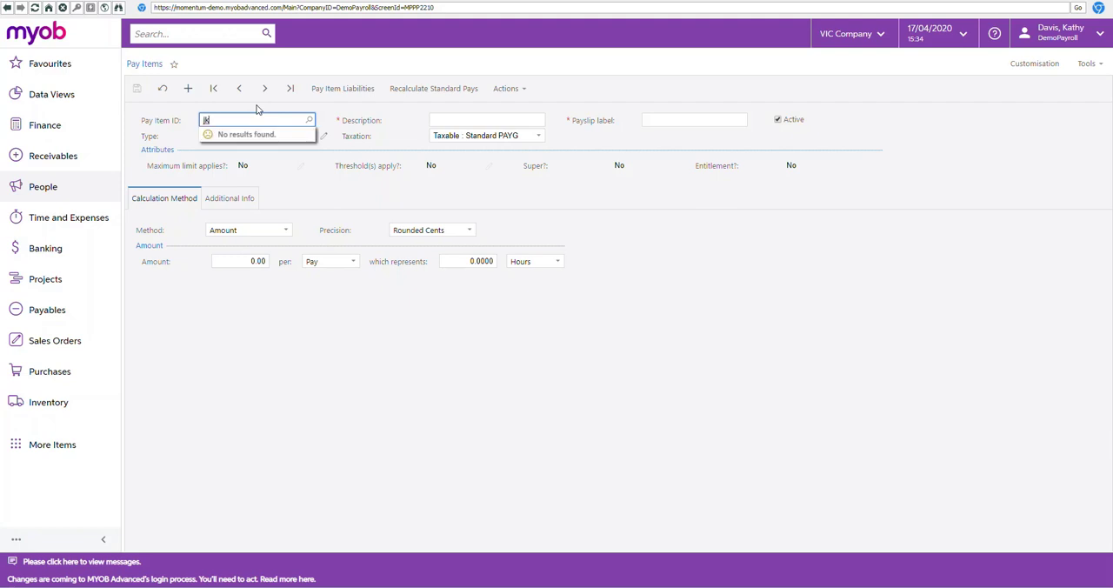
pyautogui.write('startfn01')
pyautogui.press('Tab')
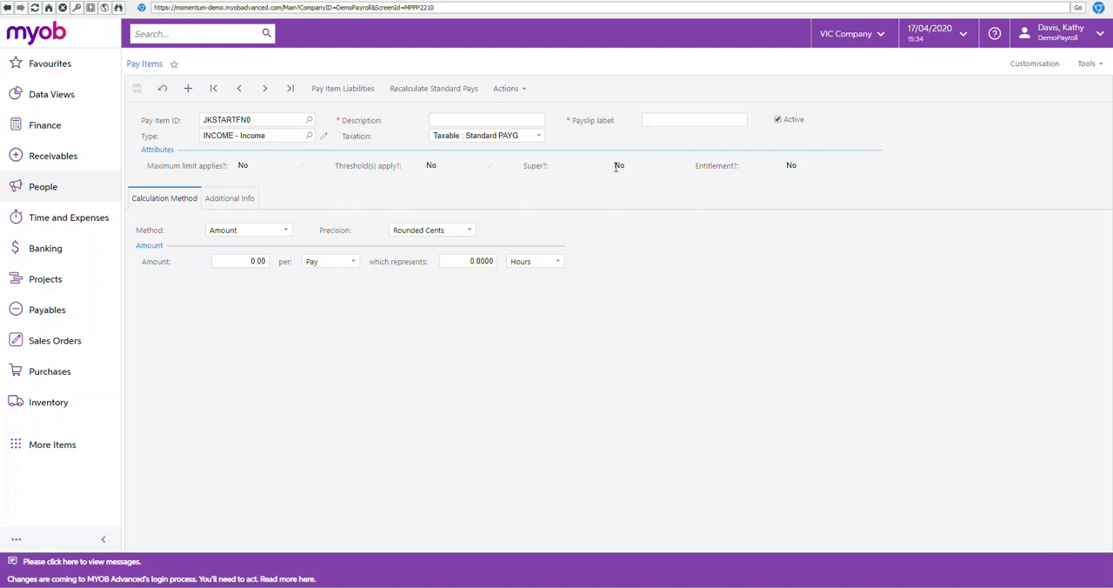
# Step: Set the pay item's description and payslip label to JOBKEEPER-START-FN01 and its type to ALLOWANCE
pyautogui.click(515, 119)
pyautogui.write('JOBKEEPER-START-FN01')
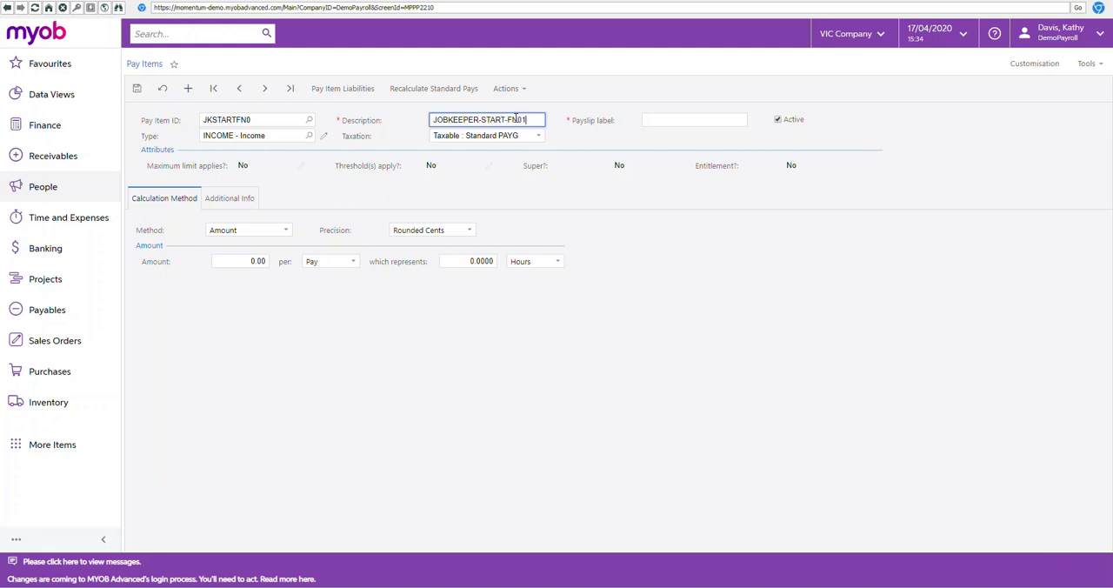
pyautogui.press('Tab')
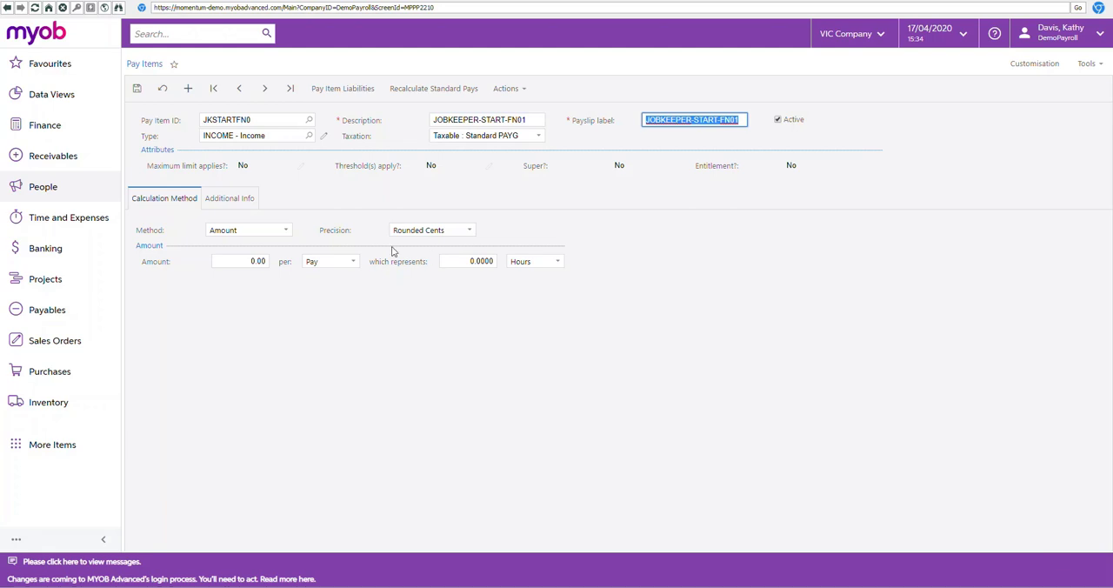
pyautogui.click(308, 135)
pyautogui.click(250, 210)
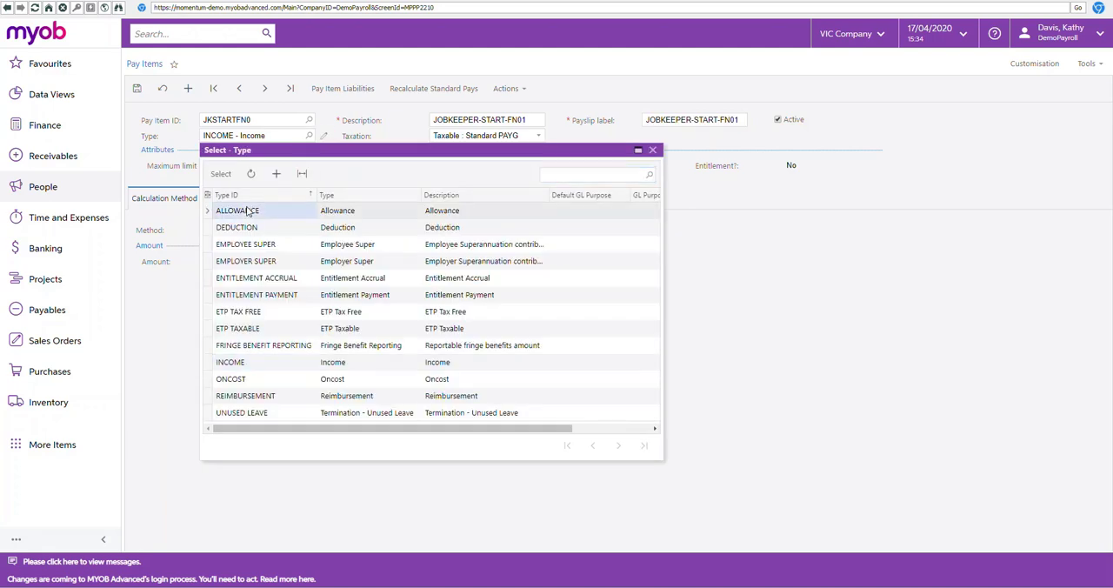
pyautogui.doubleClick(280, 213)
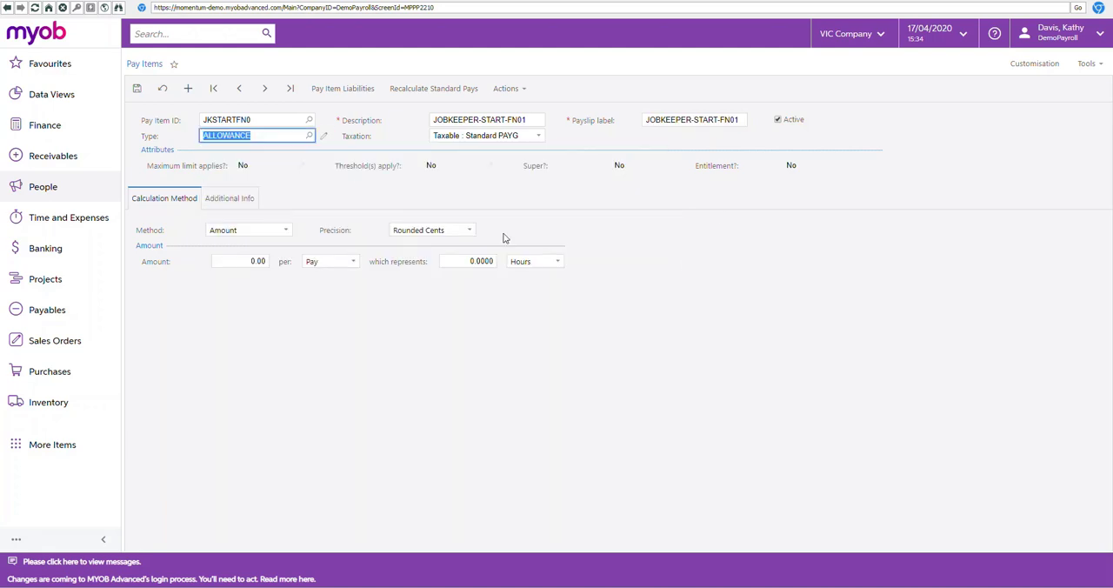
# Step: Set the calculation amount of the JOBKEEPER-START-FN01 pay item to 0.01 per pay
pyautogui.click(239, 263)
pyautogui.write('01')
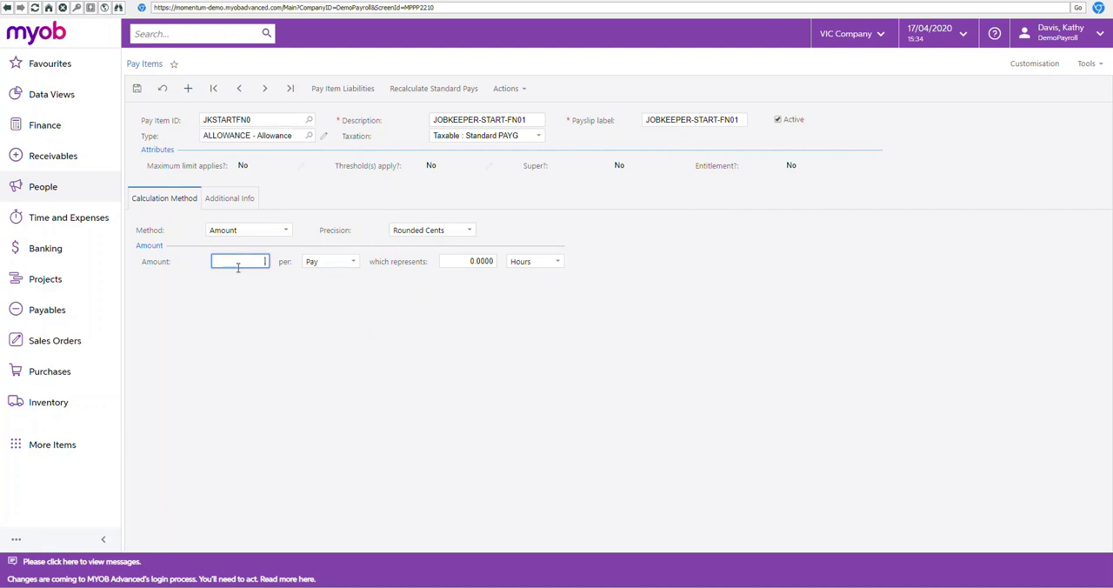
pyautogui.press('Tab')
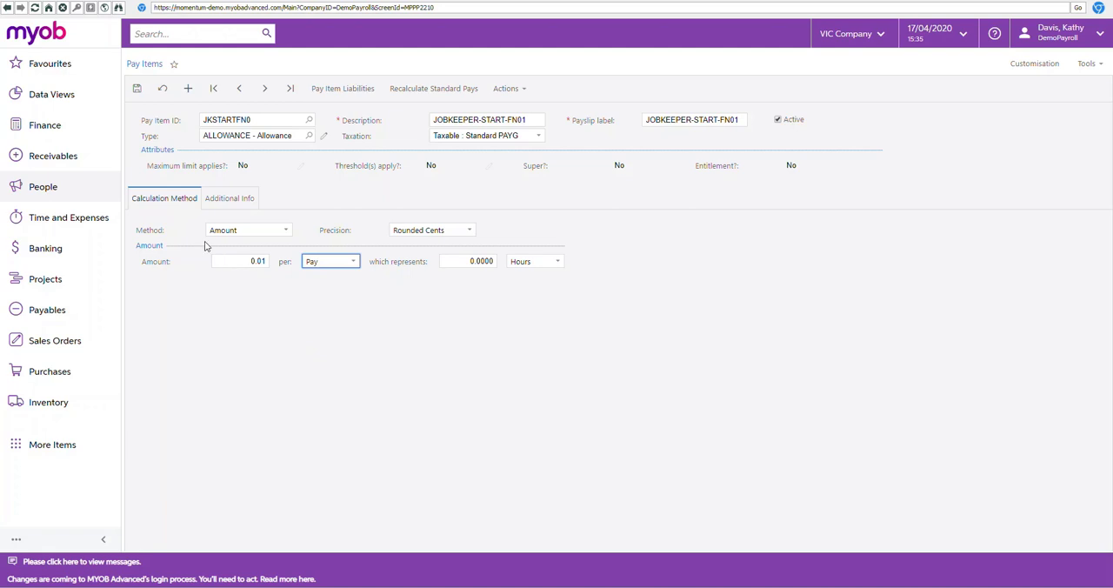
# Step: Enable Show Calculated Units and set the general ledger purpose to GLPSWE - Salaries and Wages Expense
pyautogui.click(226, 199)
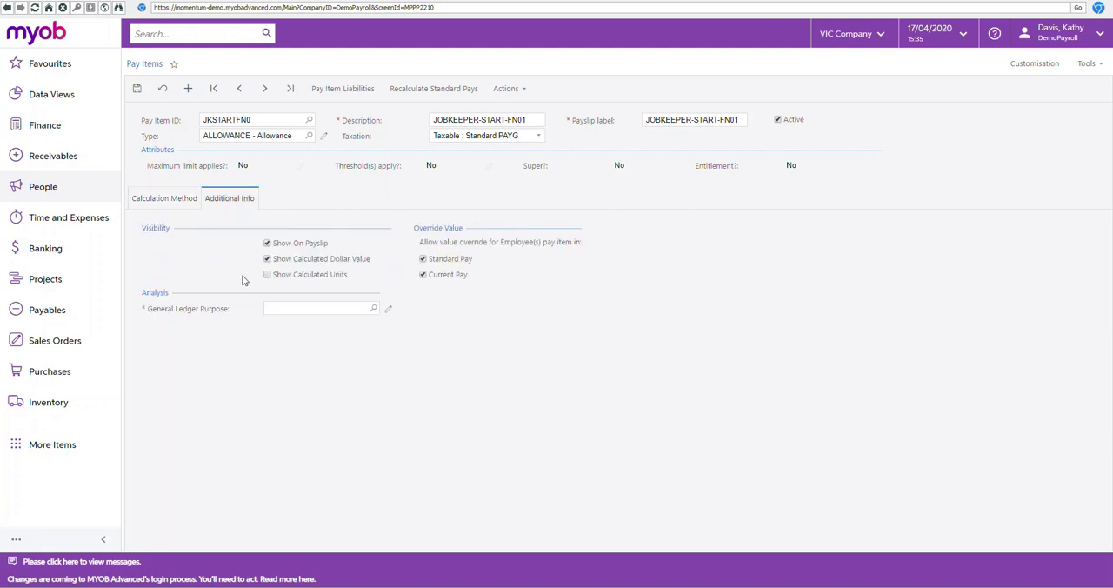
pyautogui.click(320, 310)
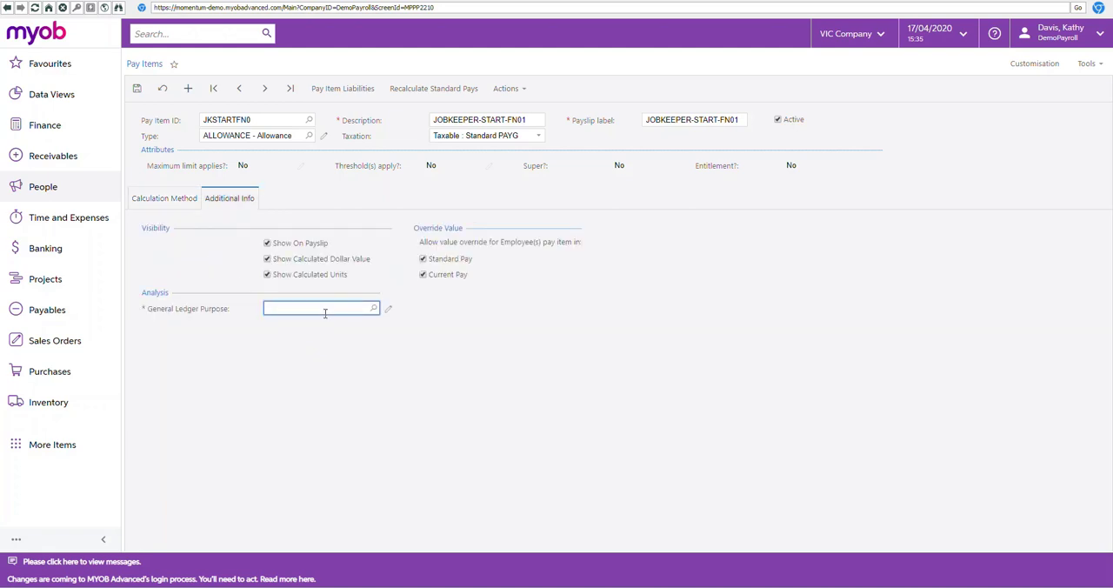
pyautogui.write('sa')
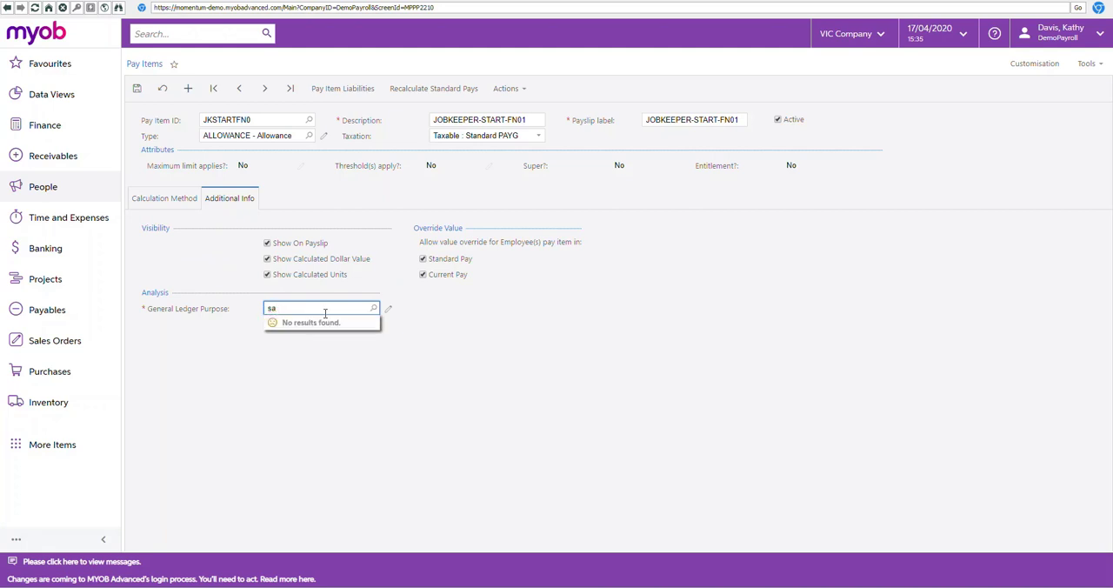
pyautogui.write('l')
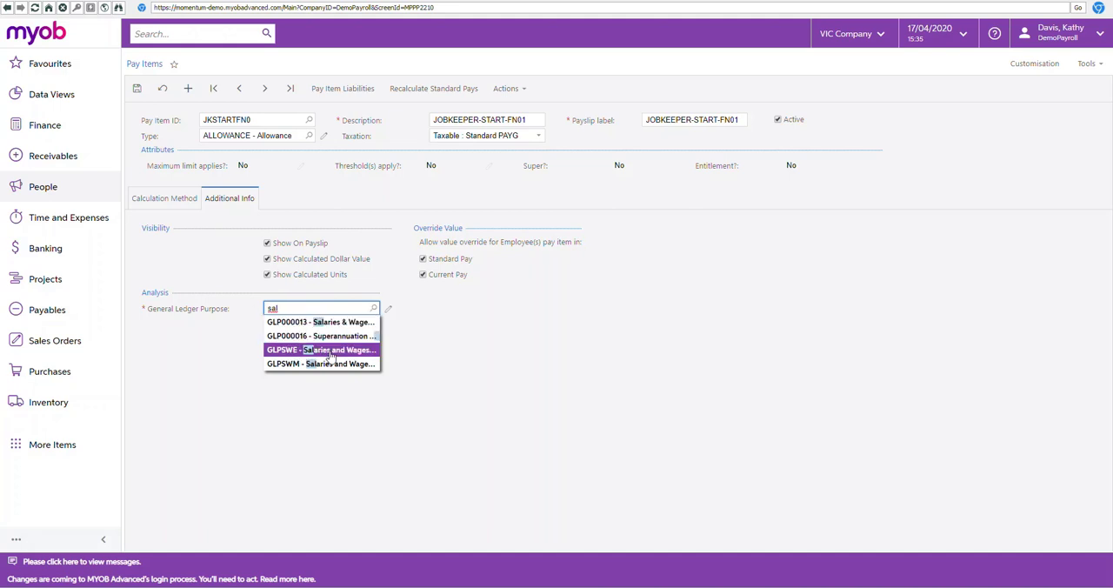
pyautogui.click(330, 350)
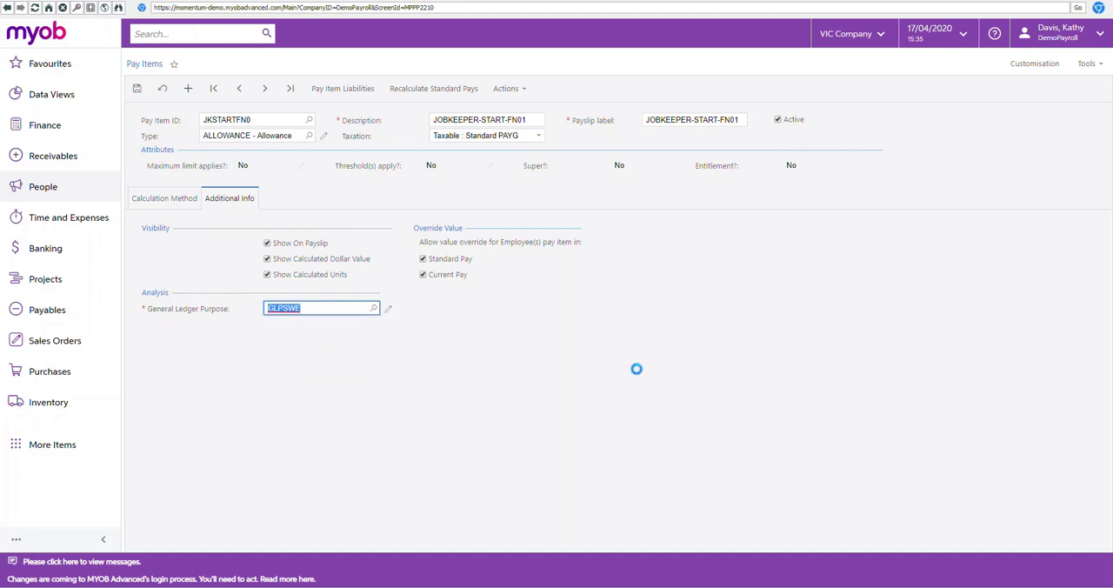
pyautogui.click(634, 369)
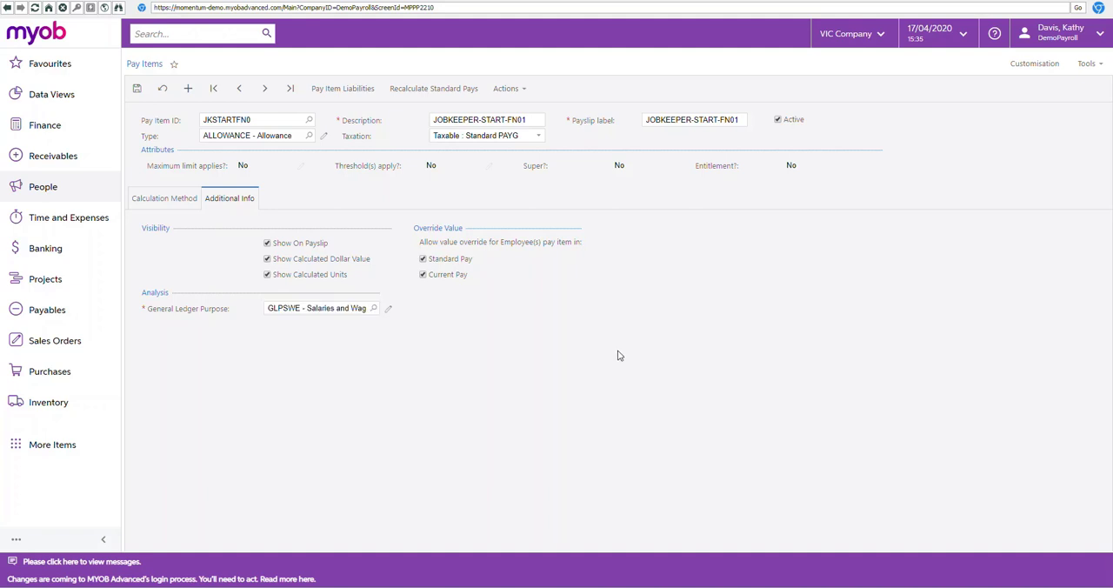
# Step: Save the JKSTARTFN0 pay item and start a new pay item
pyautogui.click(137, 88)
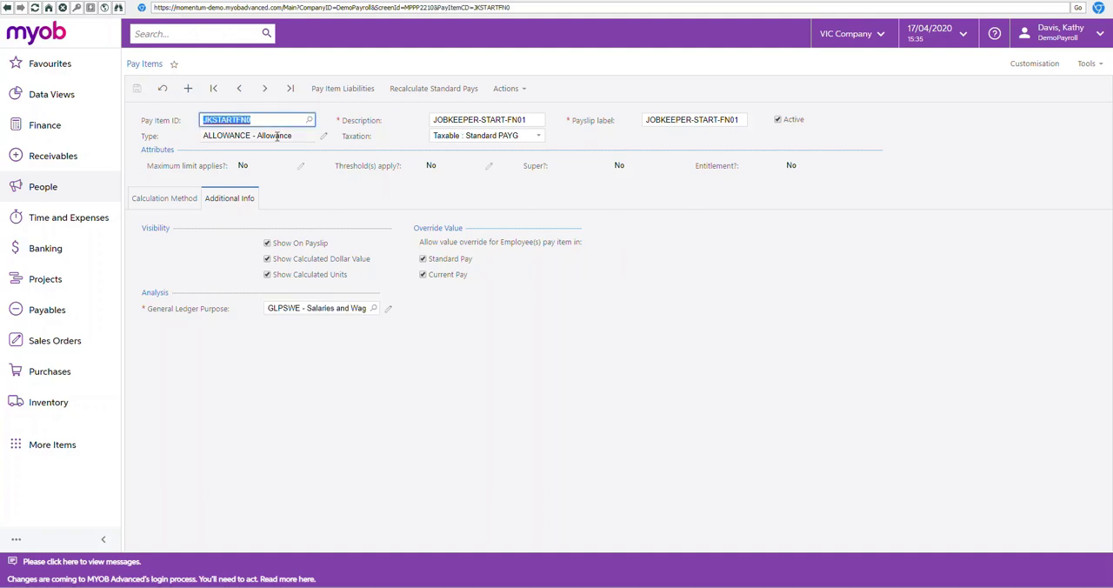
pyautogui.click(887, 314)
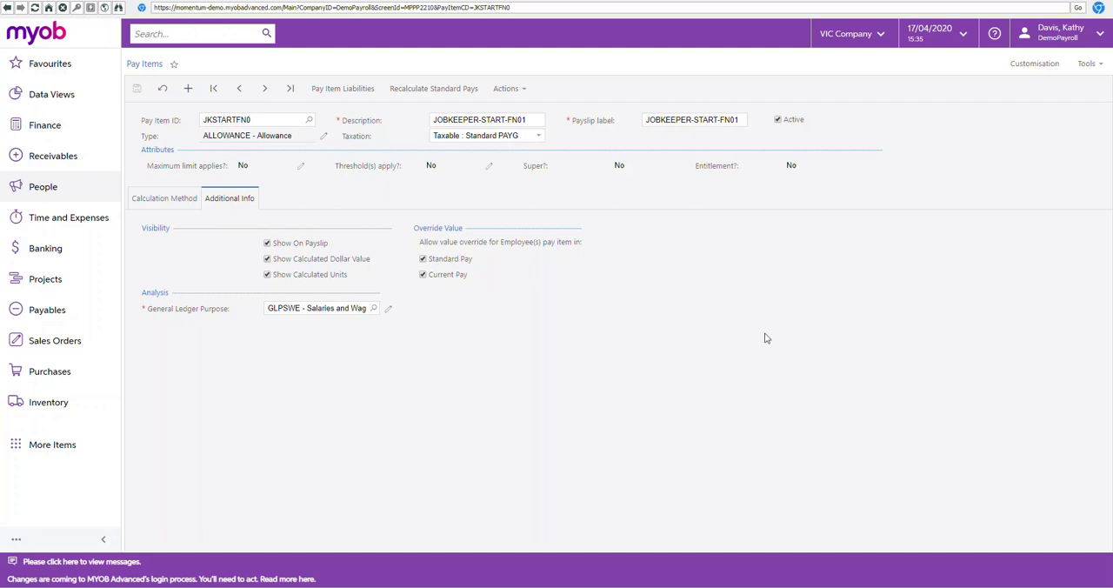
pyautogui.click(188, 90)
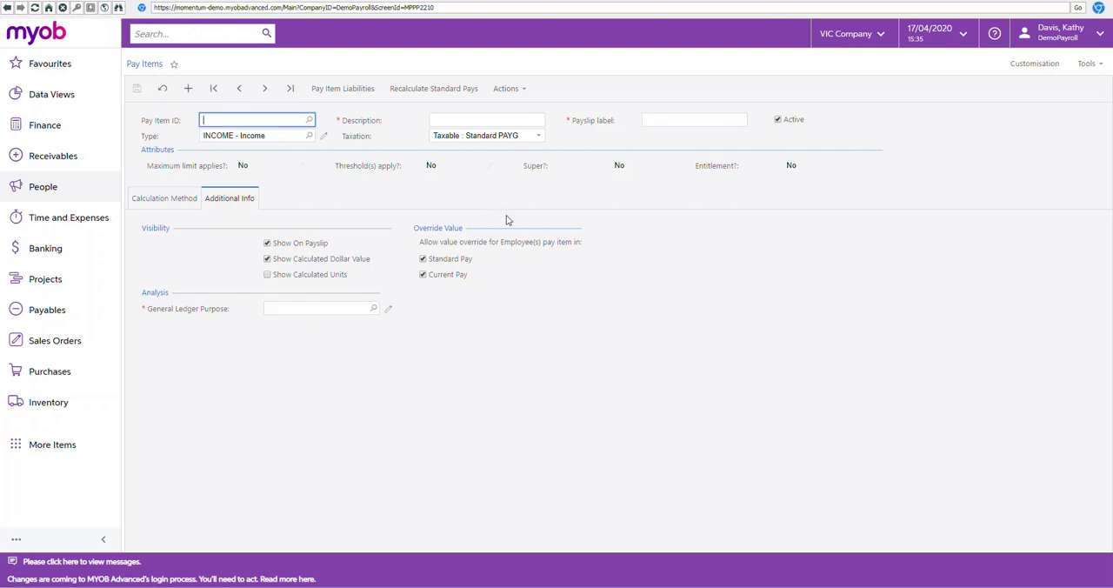
pyautogui.write('kjtop')
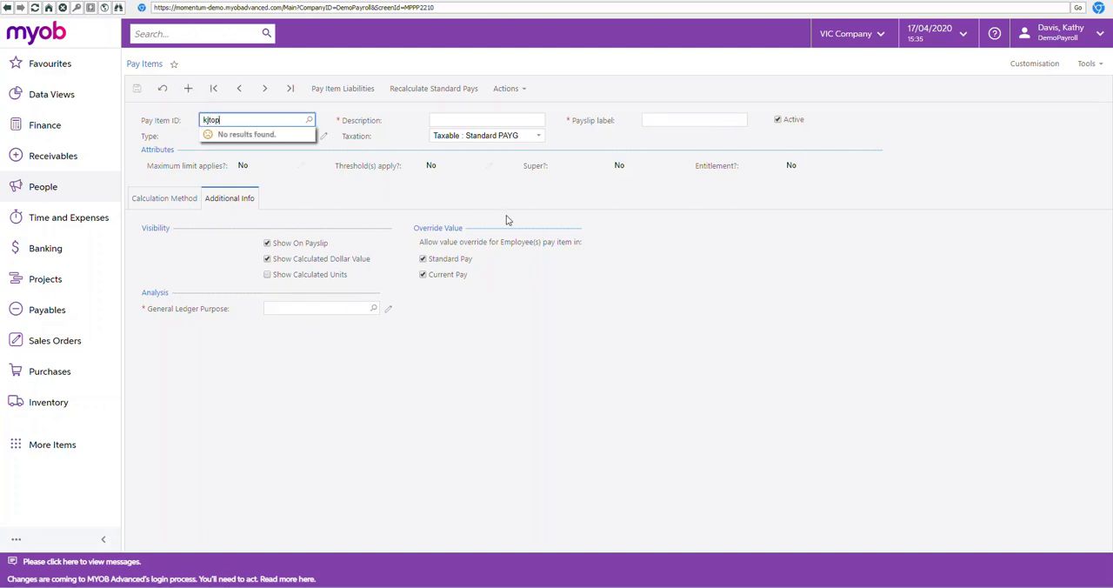
pyautogui.write('up')
pyautogui.press('Tab')
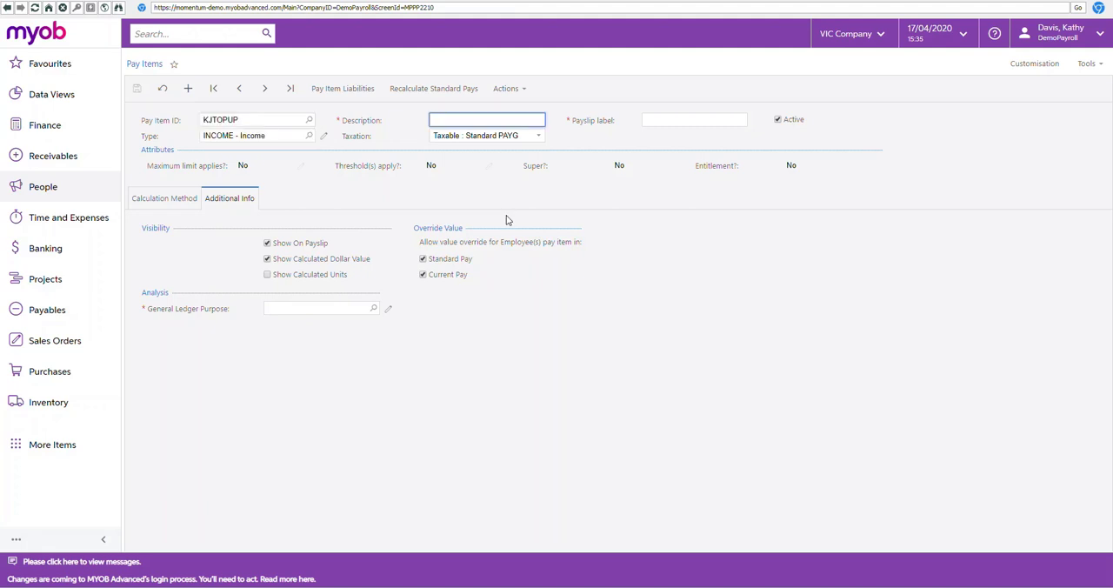
pyautogui.write('Job')
# Step: Set the pay item ID to JKTOPUP and accept discarding the unsaved changes
pyautogui.click(214, 119)
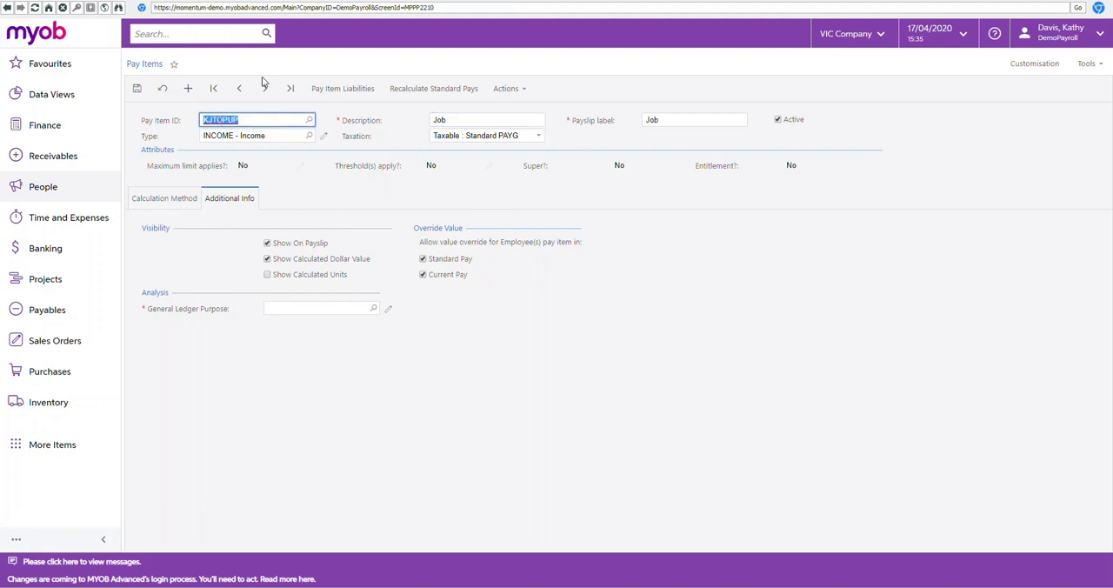
pyautogui.press('BackSpace')
pyautogui.write('jktop')
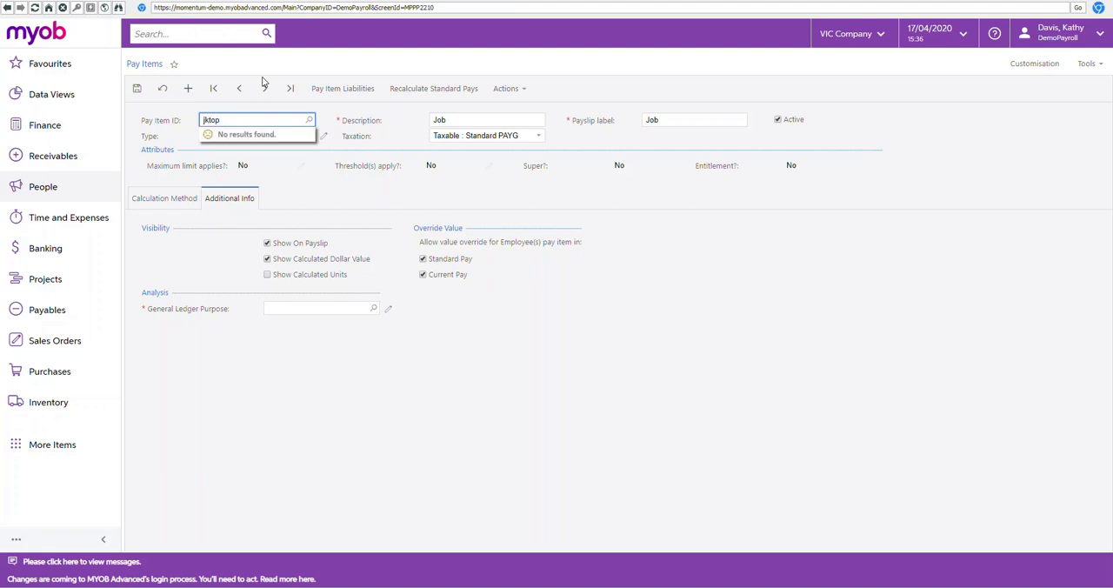
pyautogui.write('yup')
pyautogui.click(264, 84)
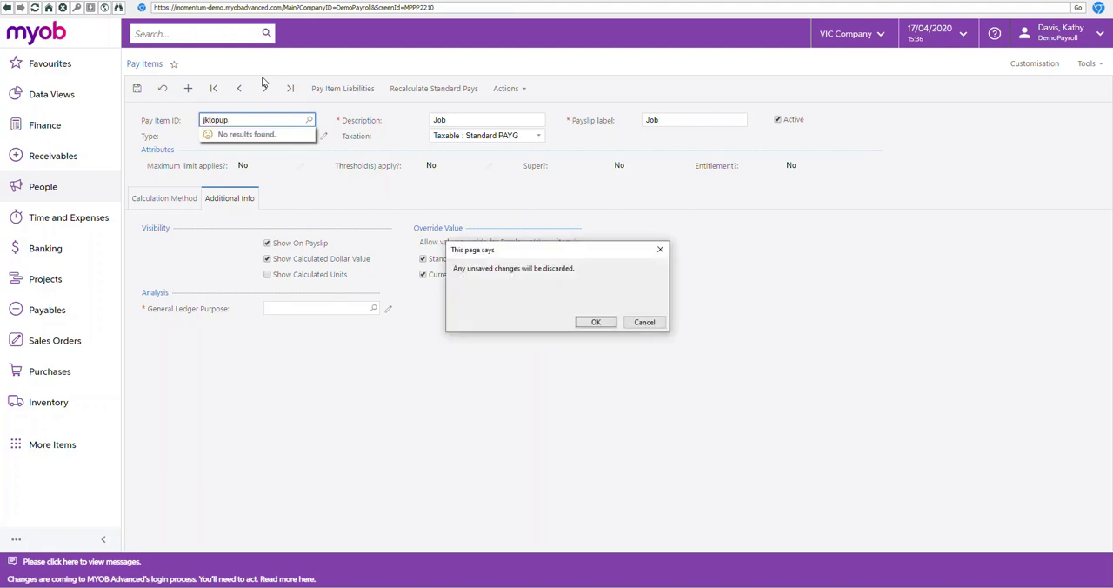
pyautogui.click(588, 321)
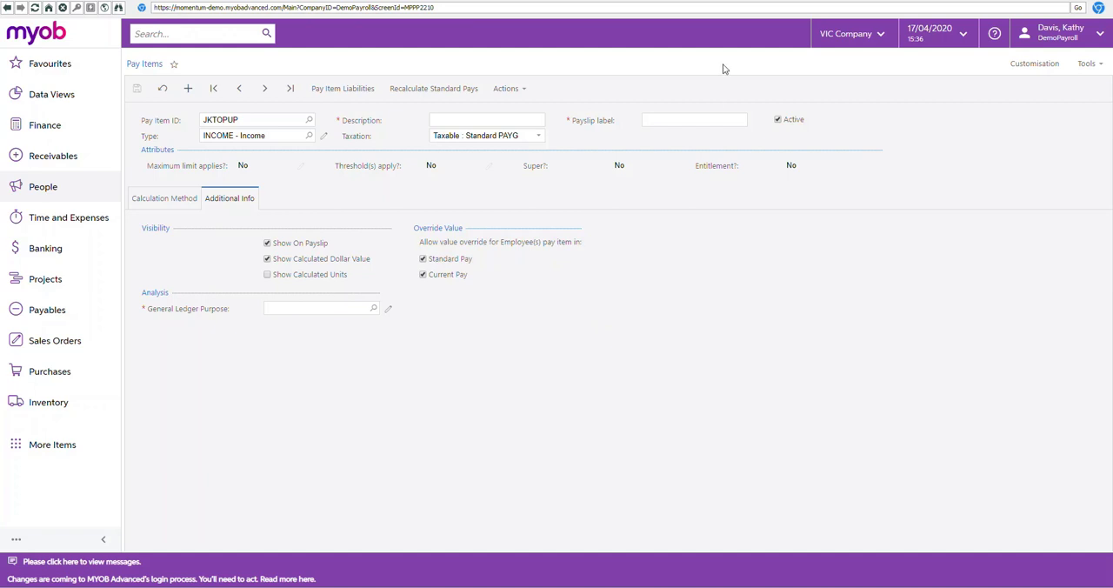
# Step: Set the description and payslip label to JOBKEEPER-TOPUP and the type to ALLOWANCE
pyautogui.click(514, 123)
pyautogui.write('JOBKEEPER-TOPUP')
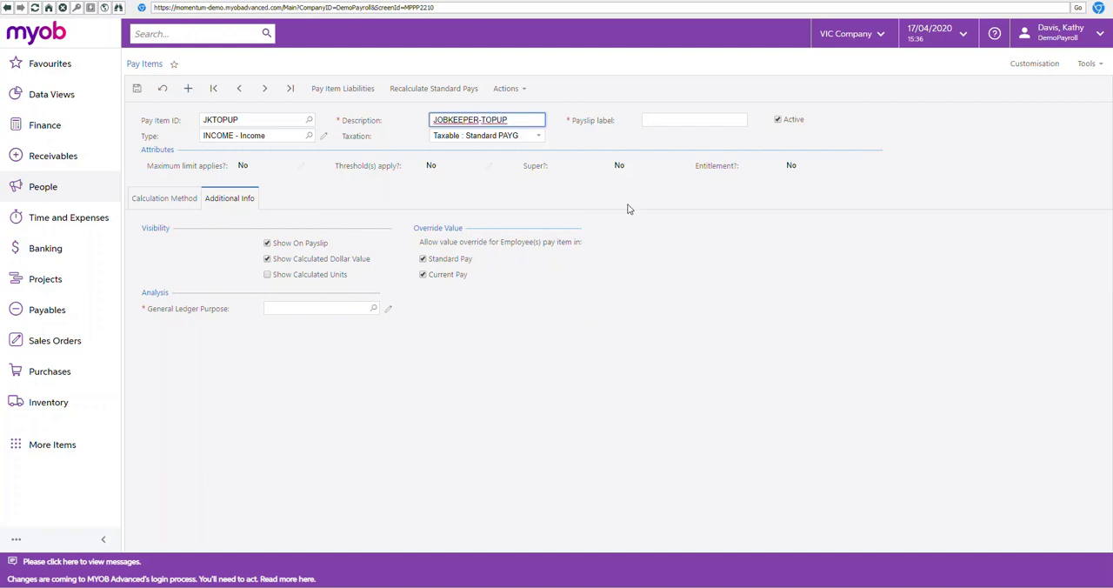
pyautogui.press('Tab')
pyautogui.click(308, 135)
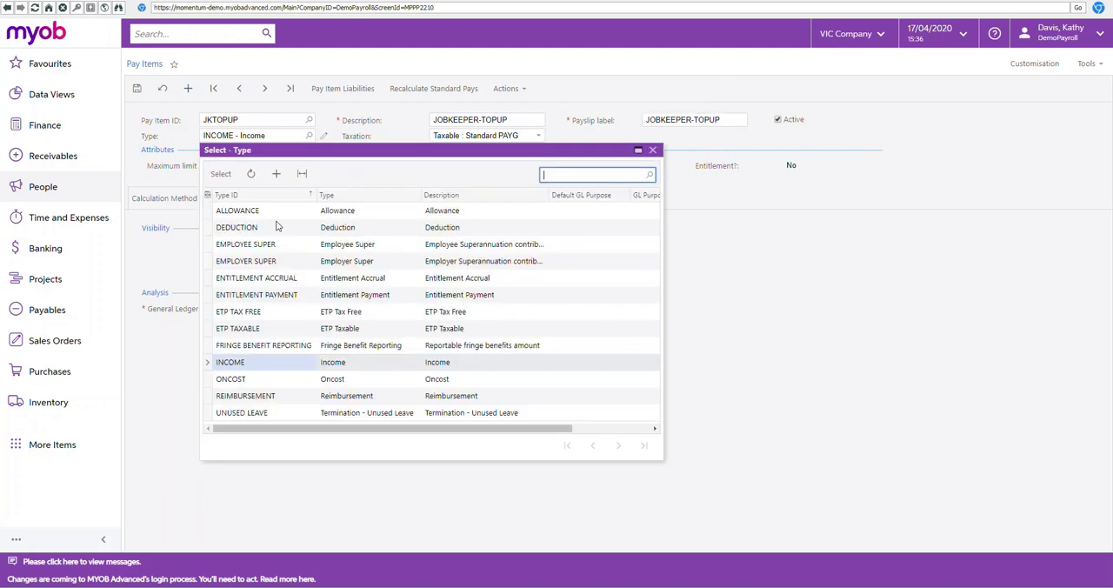
pyautogui.doubleClick(258, 212)
# Step: Turn on Show Calculated Units for JKTOPUP and choose GLPSWE - Salaries and Wages Expense as its general ledger purpose
pyautogui.click(275, 278)
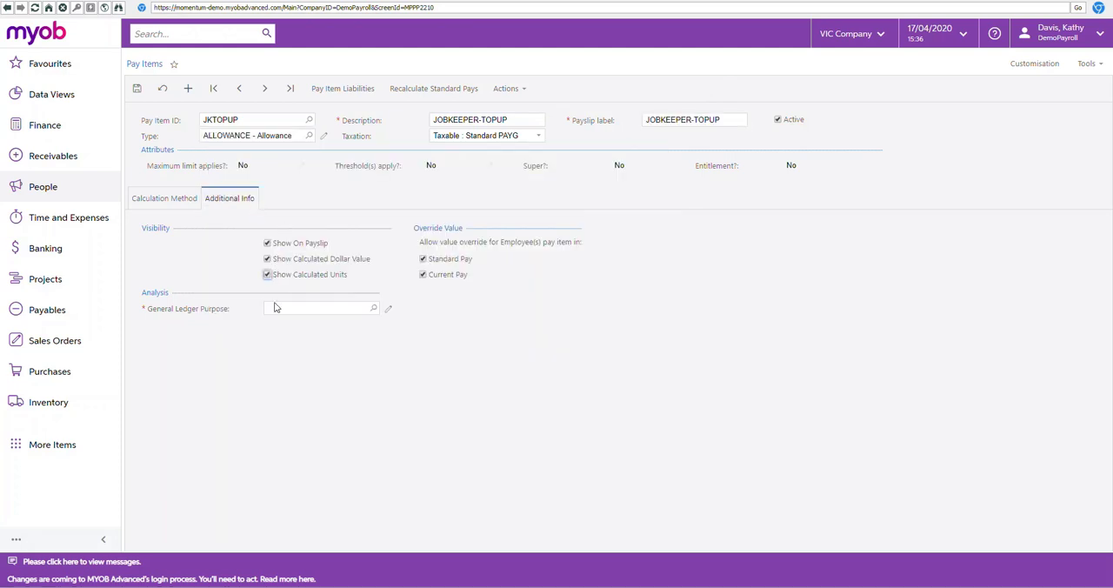
pyautogui.click(279, 308)
pyautogui.write('w')
pyautogui.press('BackSpace')
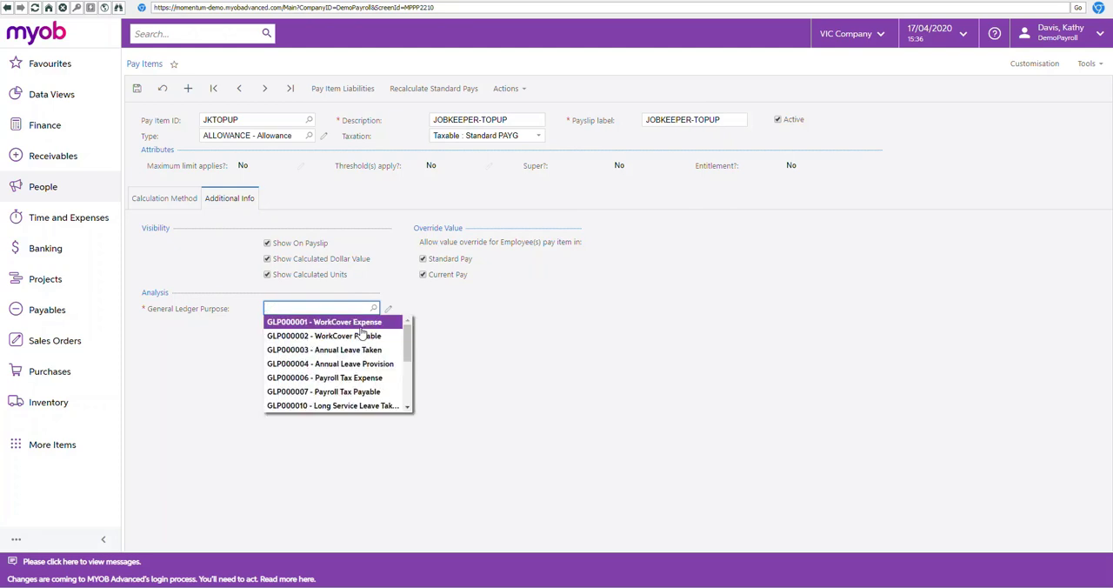
pyautogui.write('wag')
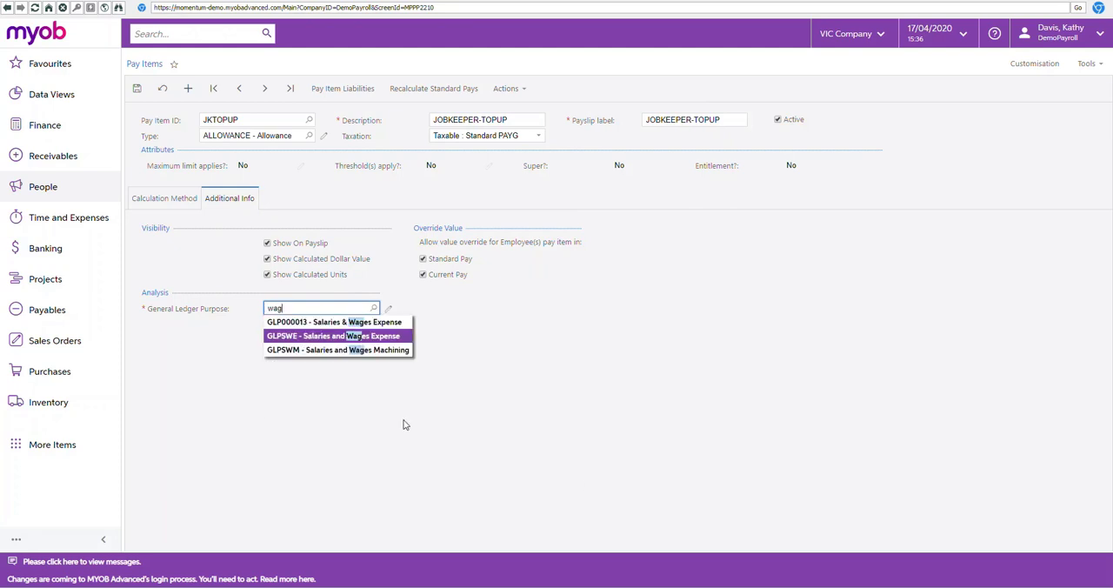
pyautogui.click(339, 339)
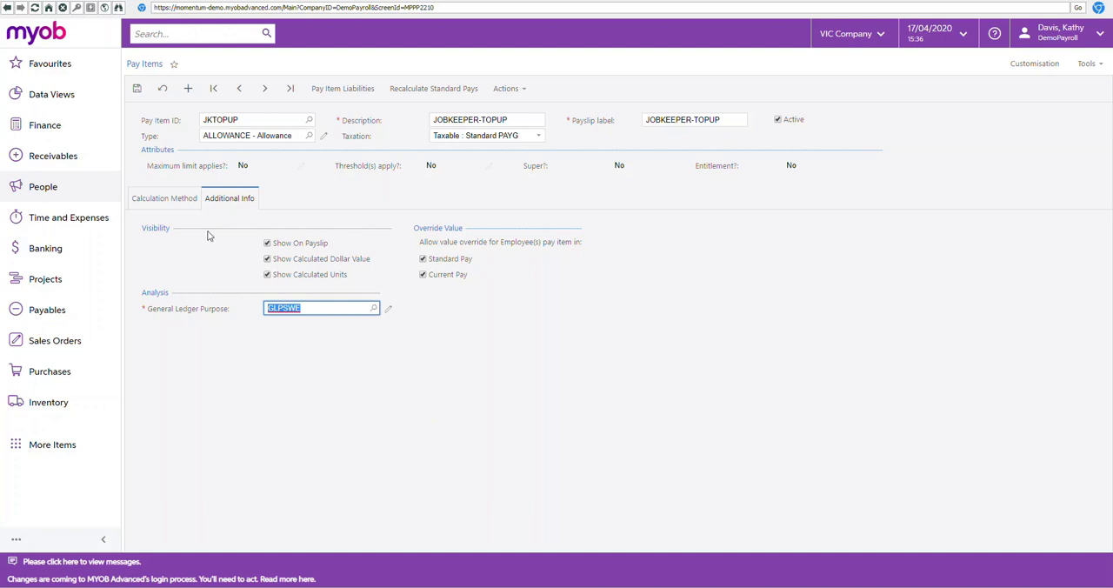
# Step: Clear the amount in the JKTOPUP calculation method and return to the pay item's additional information
pyautogui.click(170, 200)
pyautogui.click(228, 263)
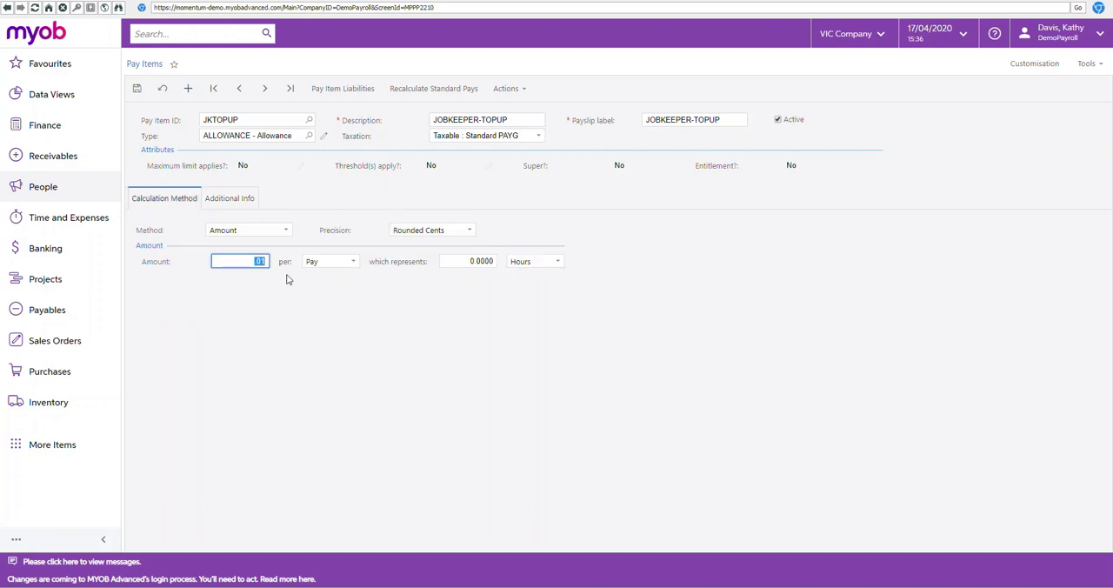
pyautogui.press('BackSpace')
pyautogui.click(357, 351)
pyautogui.click(232, 198)
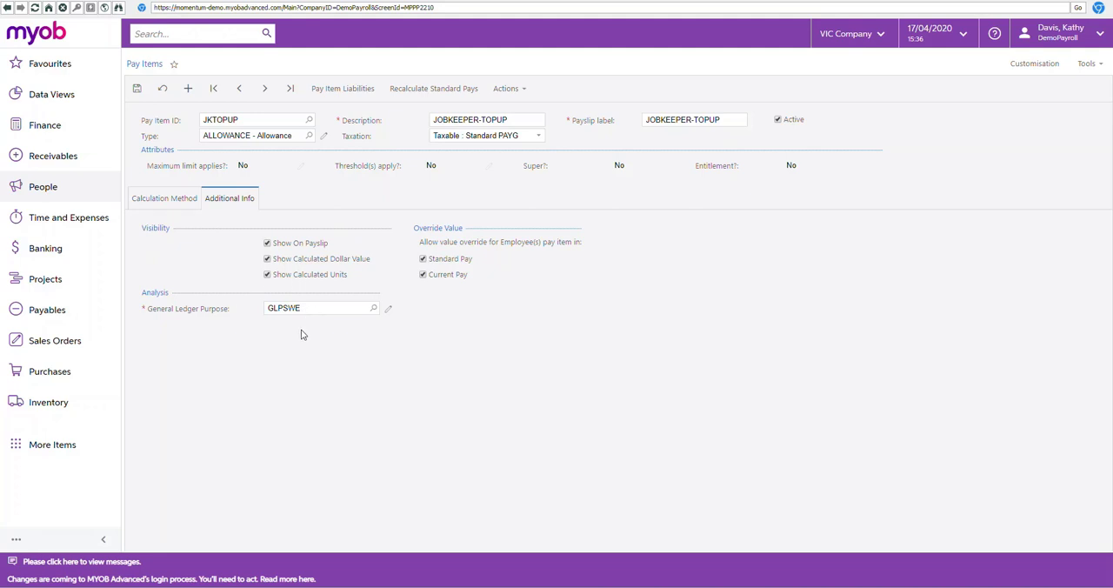
# Step: Save the JKTOPUP pay item and start another new pay item
pyautogui.click(137, 87)
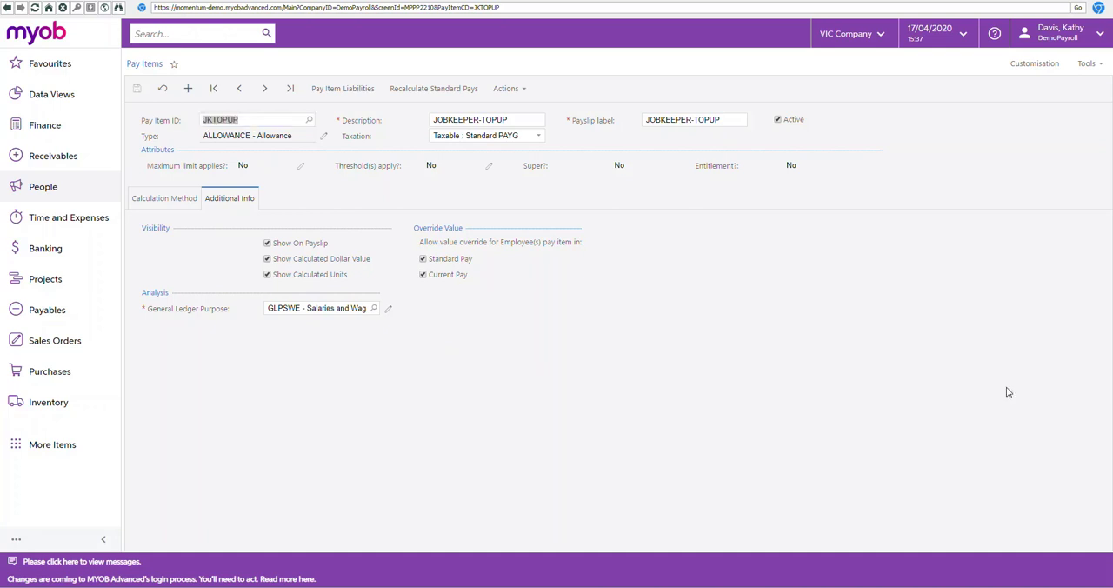
pyautogui.click(826, 327)
pyautogui.click(188, 88)
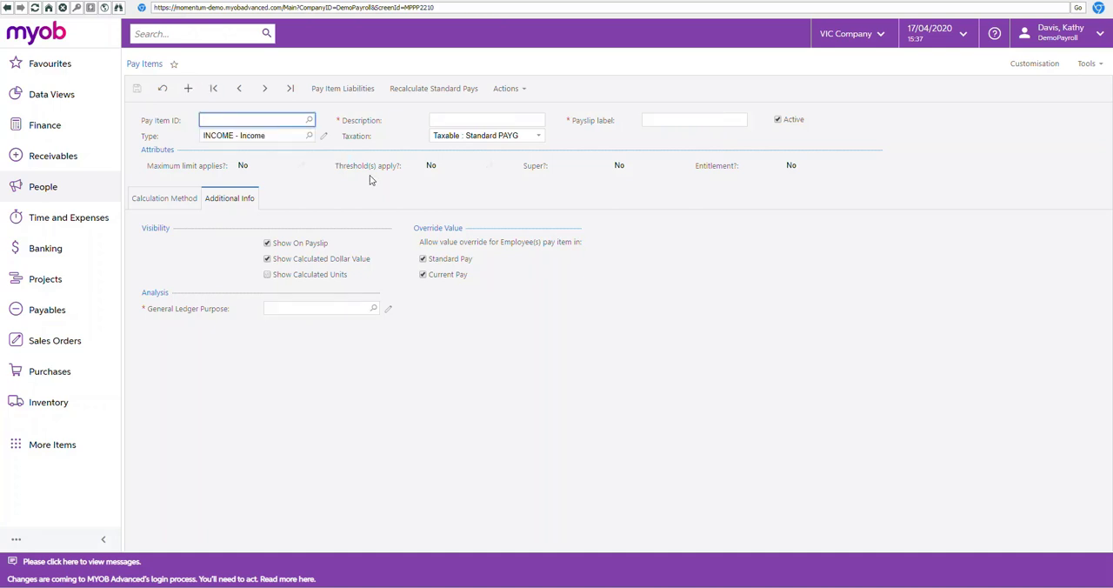
# Step: Enter JKFINIFN10 as the new pay item's ID
pyautogui.write('JK')
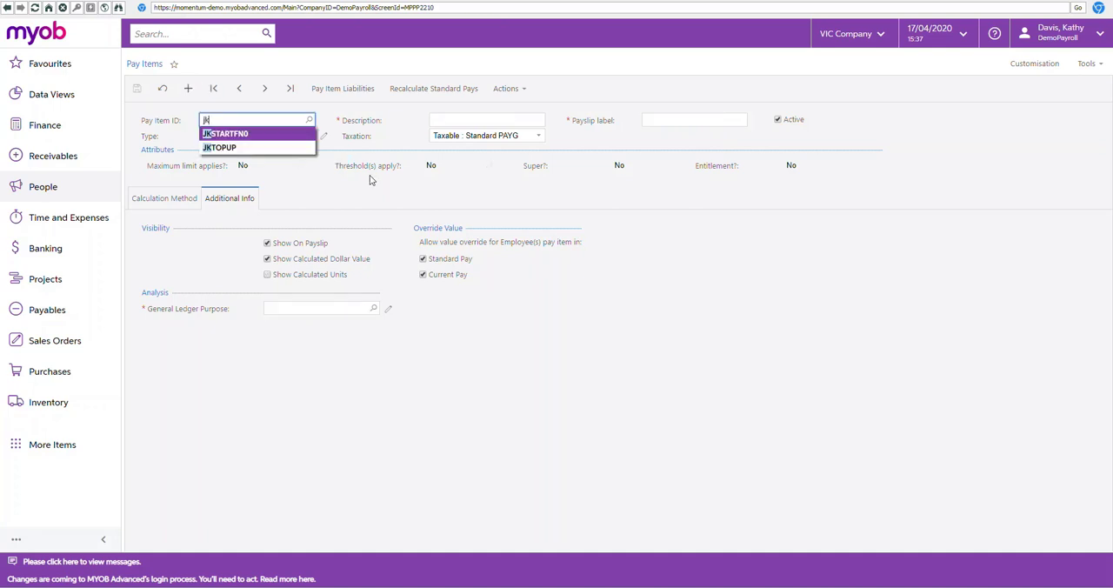
pyautogui.write('fin')
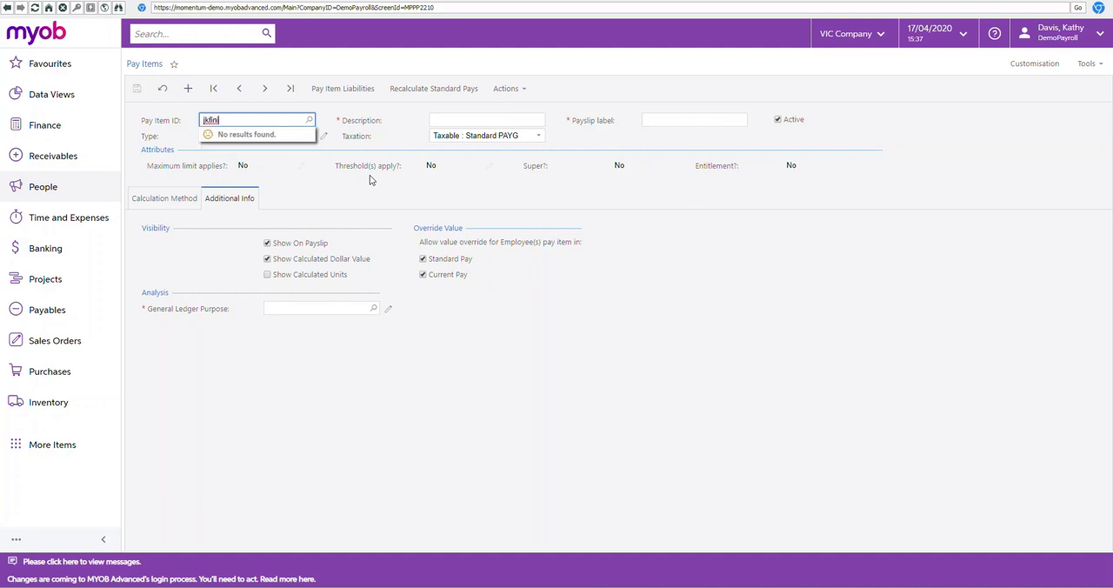
pyautogui.write('ifn10')
pyautogui.press('Tab')
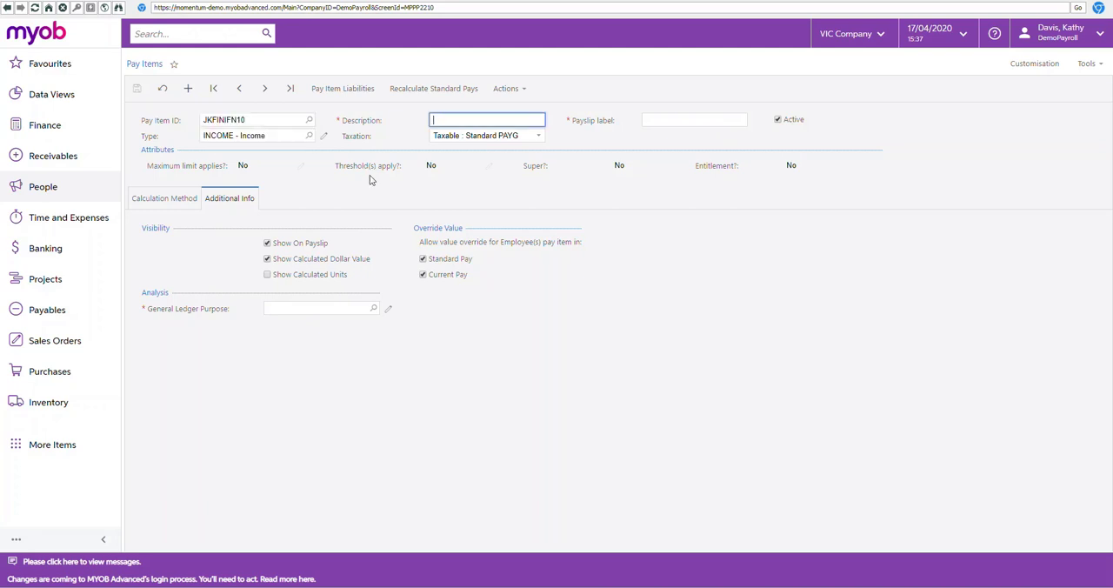
# Step: Set the description and payslip label of JKFINIFN10 to JOBKEEPER-FINISH-FN10
pyautogui.write('JOBKEEPER-FINISH-FN10')
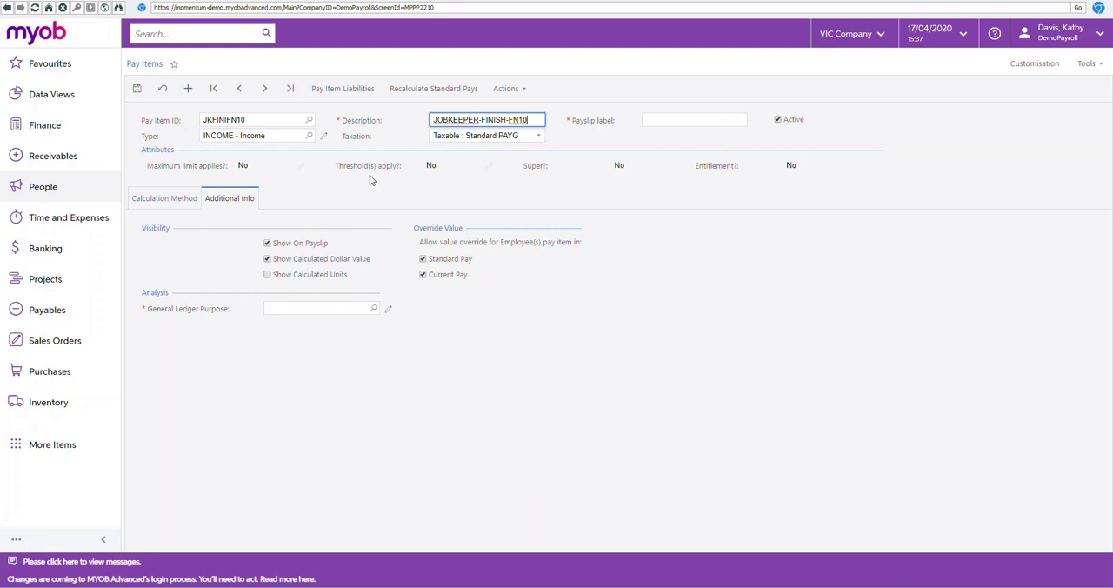
pyautogui.press('Tab')
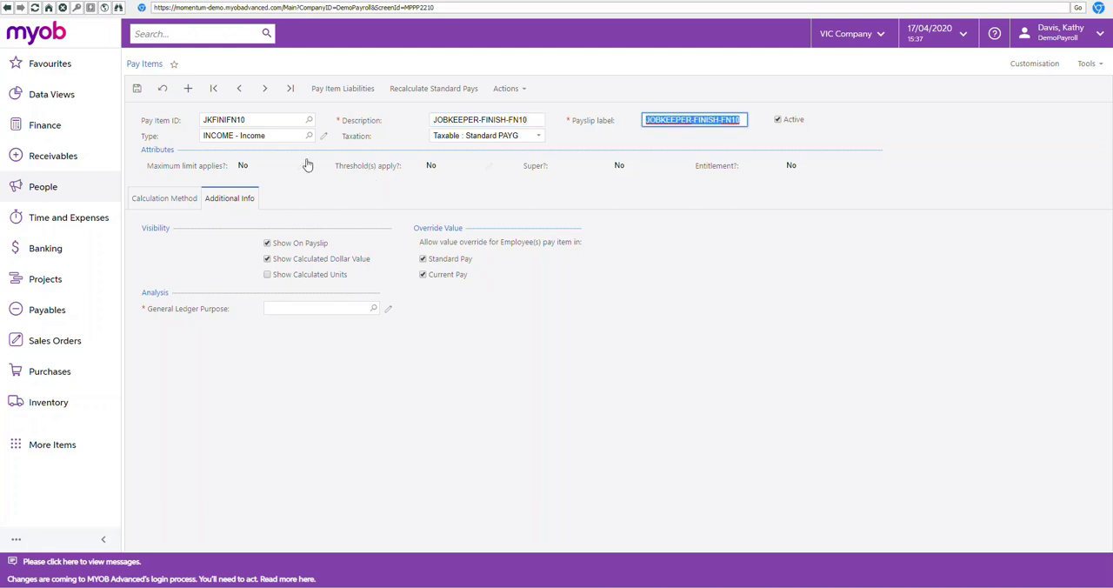
pyautogui.click(451, 119)
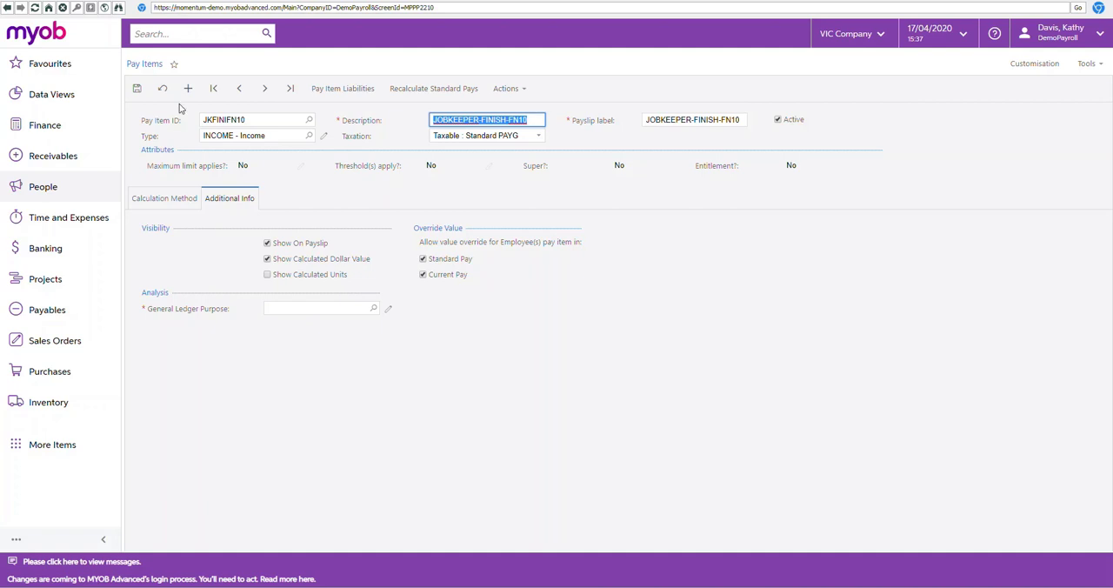
# Step: Turn on Show Calculated Units for JKFINIFN10 and choose GLPSWE - Salaries and Wages Expense as its general ledger purpose
pyautogui.click(267, 275)
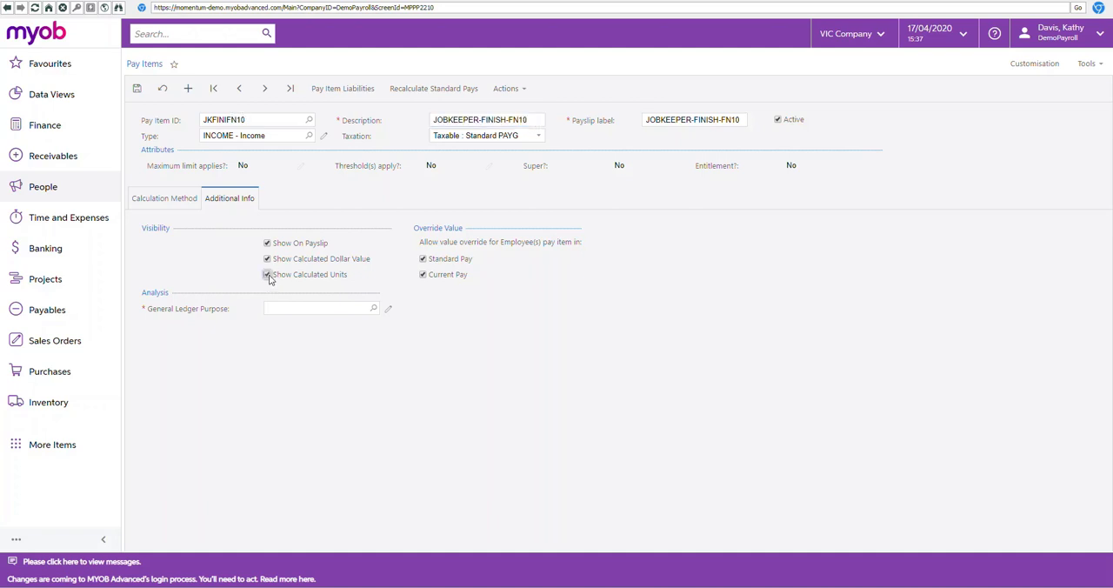
pyautogui.click(280, 307)
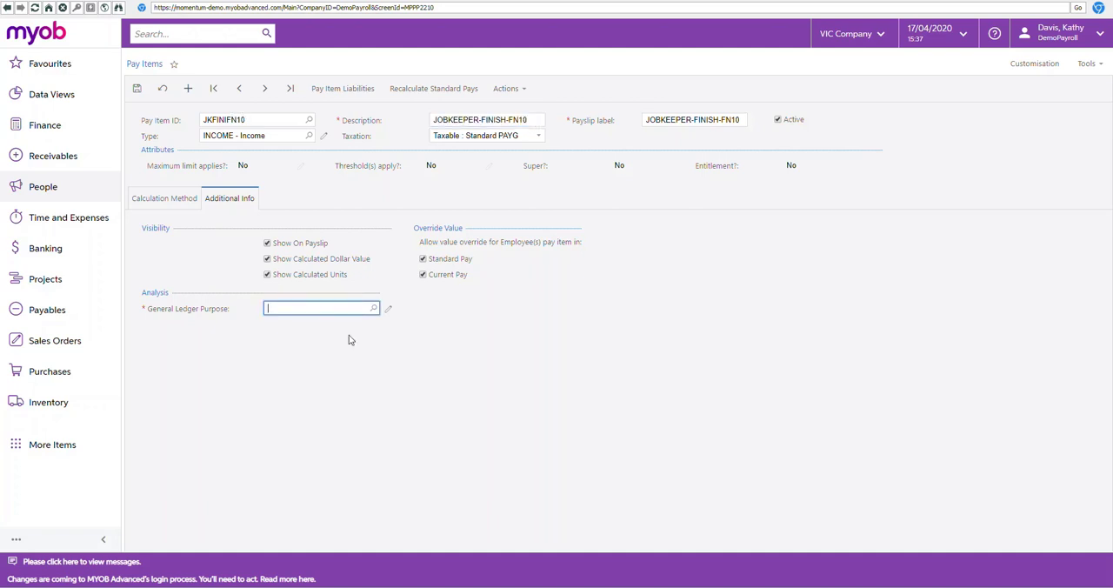
pyautogui.write('sal')
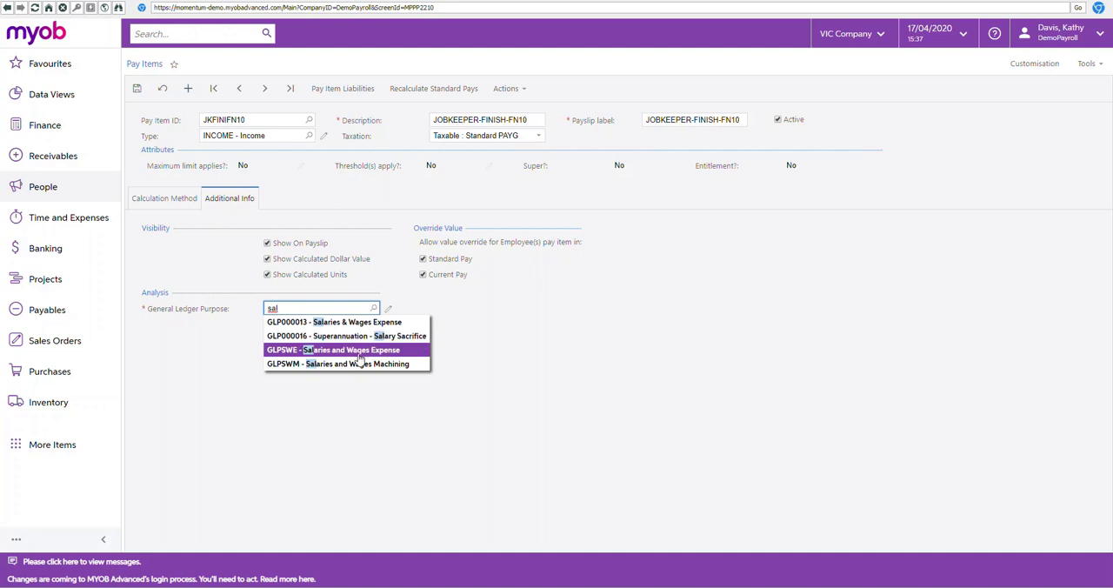
pyautogui.click(364, 350)
# Step: Set the JKFINIFN10 calculation amount to 0.01 per pay and change the pay item type to ALLOWANCE
pyautogui.click(174, 204)
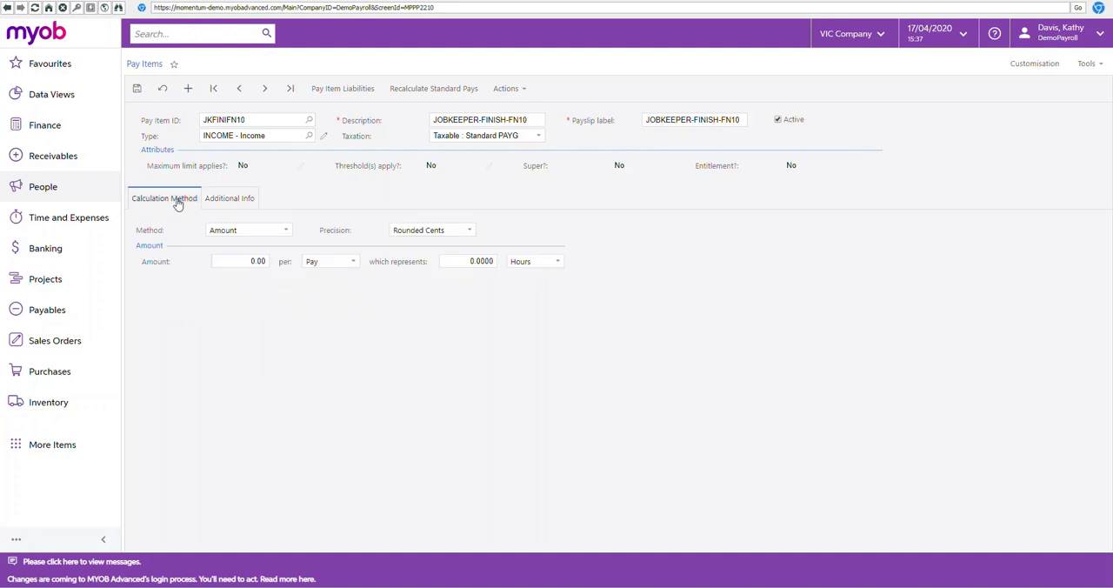
pyautogui.click(250, 262)
pyautogui.write('0.01')
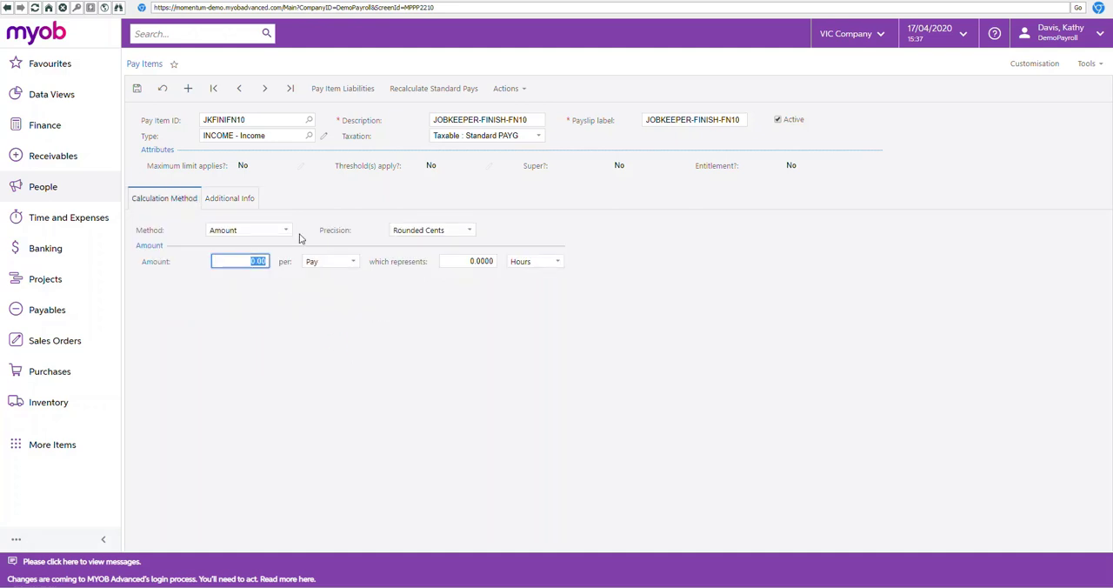
pyautogui.press('Tab')
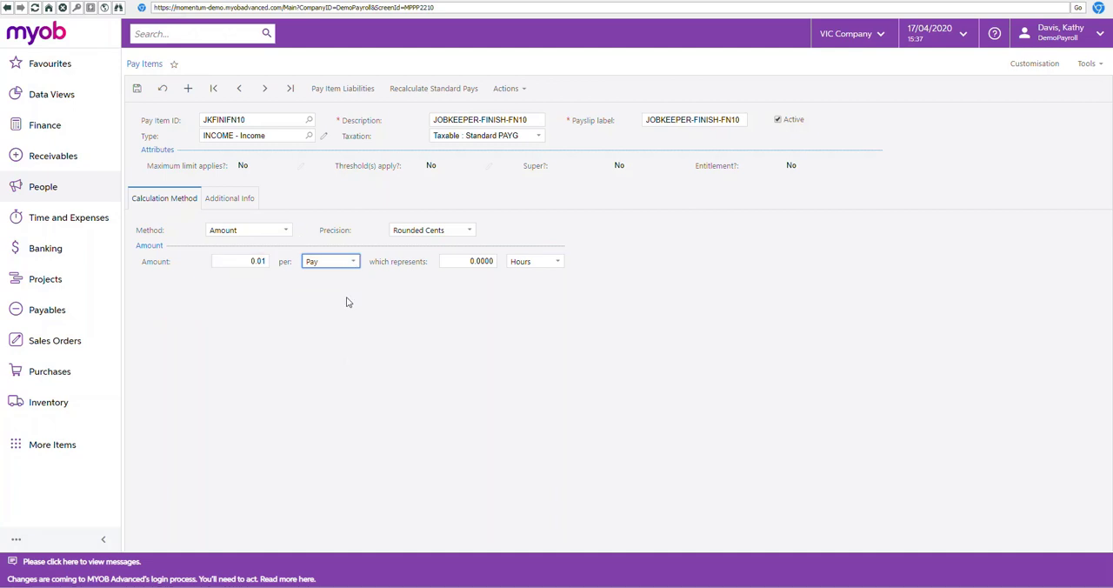
pyautogui.click(308, 138)
pyautogui.doubleClick(267, 218)
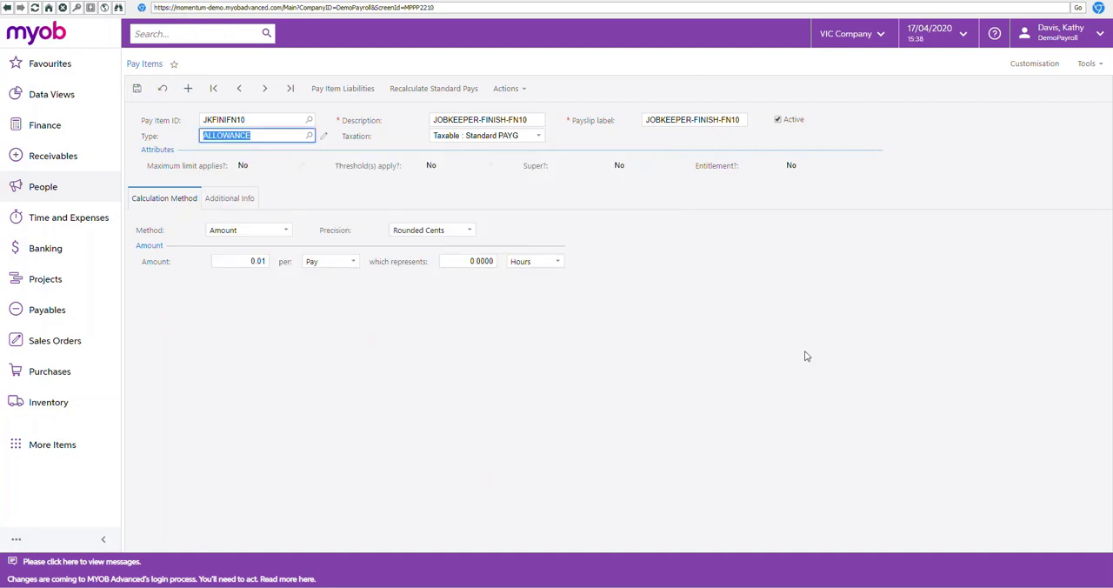
# Step: Choose GLPSWE - Salaries and Wages Expense again as the general ledger purpose and save the JKFINIFN10 pay item
pyautogui.click(228, 198)
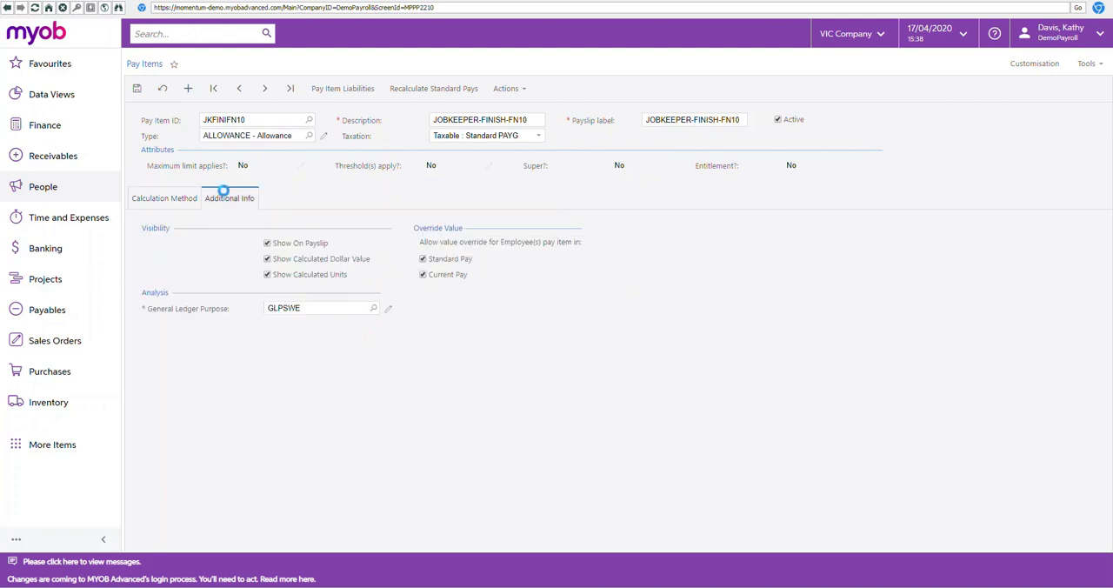
pyautogui.click(300, 306)
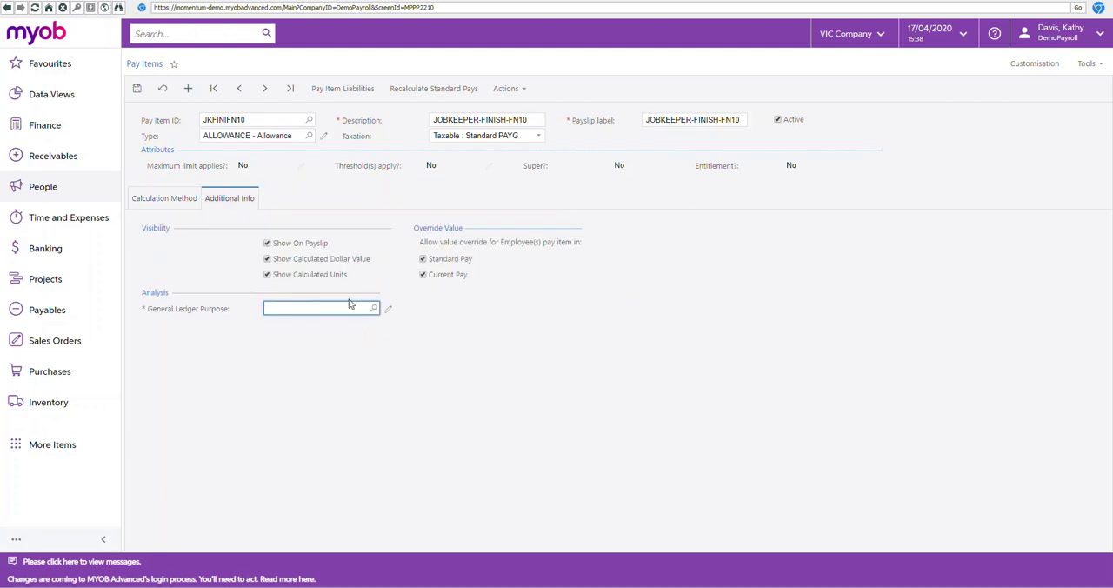
pyautogui.write('sal')
pyautogui.press('BackSpace')
pyautogui.press('BackSpace')
pyautogui.write('l')
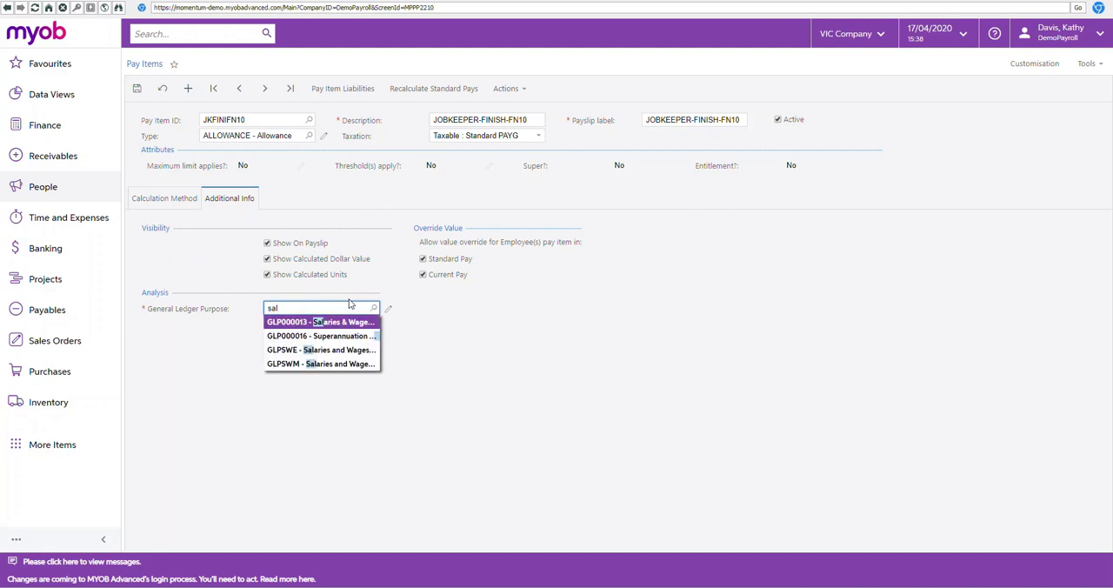
pyautogui.click(346, 349)
pyautogui.click(136, 87)
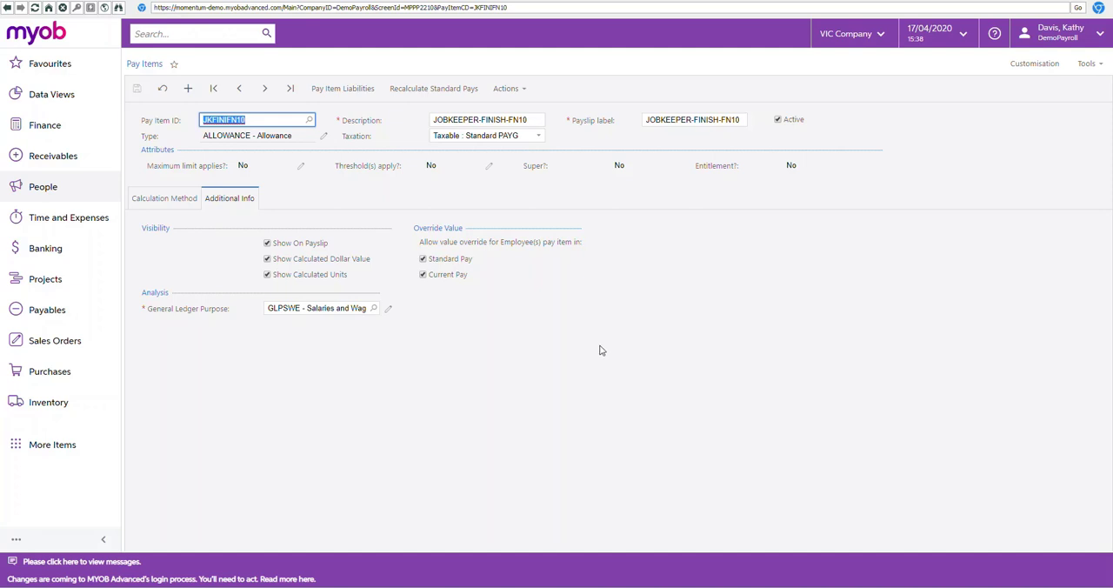
# Step: Look up the existing pay items and open JKSTARTFN0, the JOBKEEPER-START-FN01 allowance
pyautogui.click(528, 119)
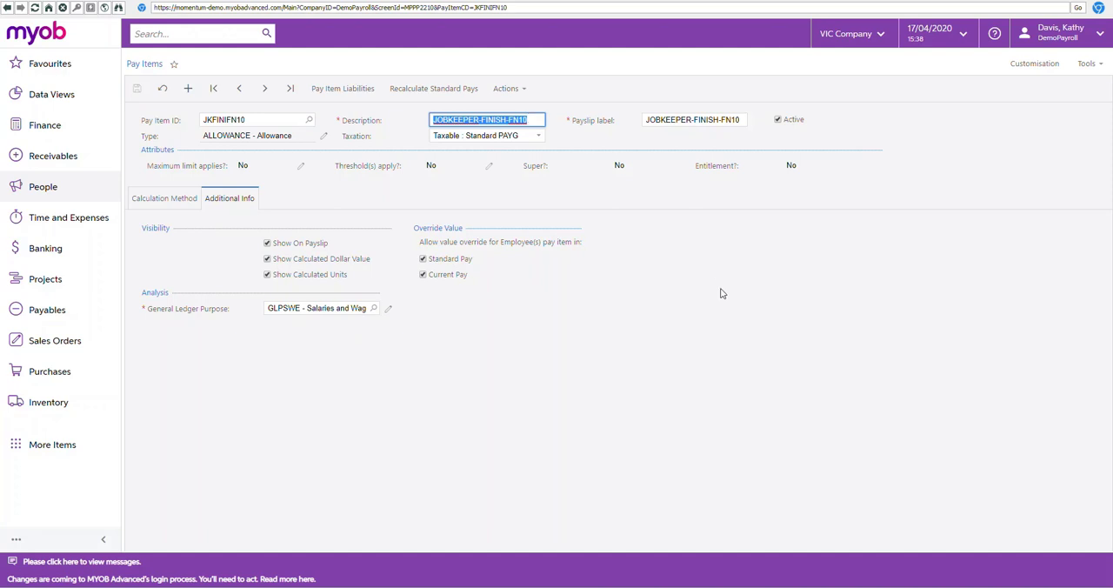
pyautogui.click(309, 121)
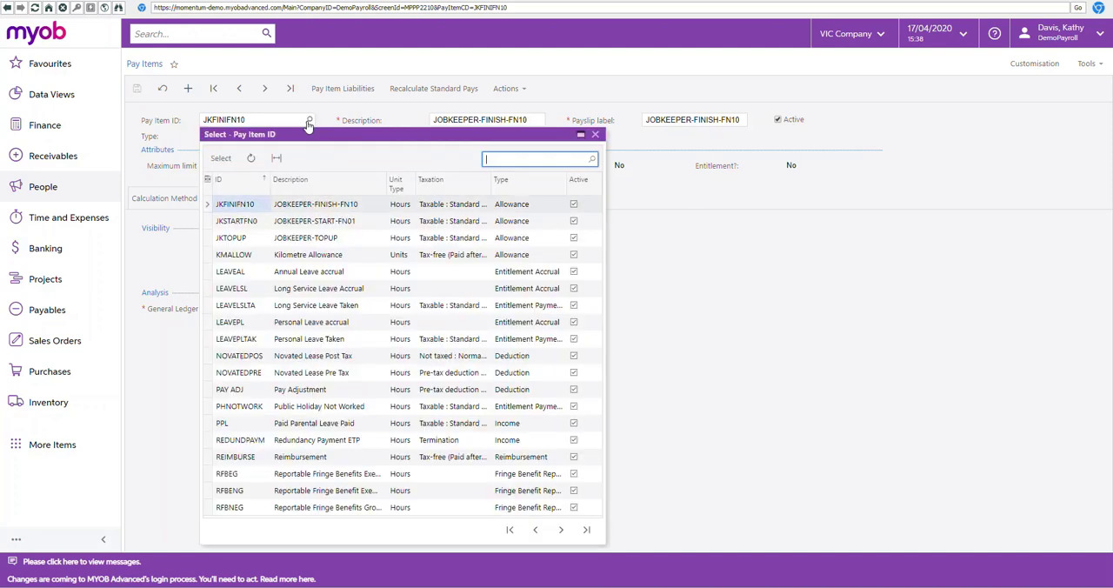
pyautogui.doubleClick(316, 220)
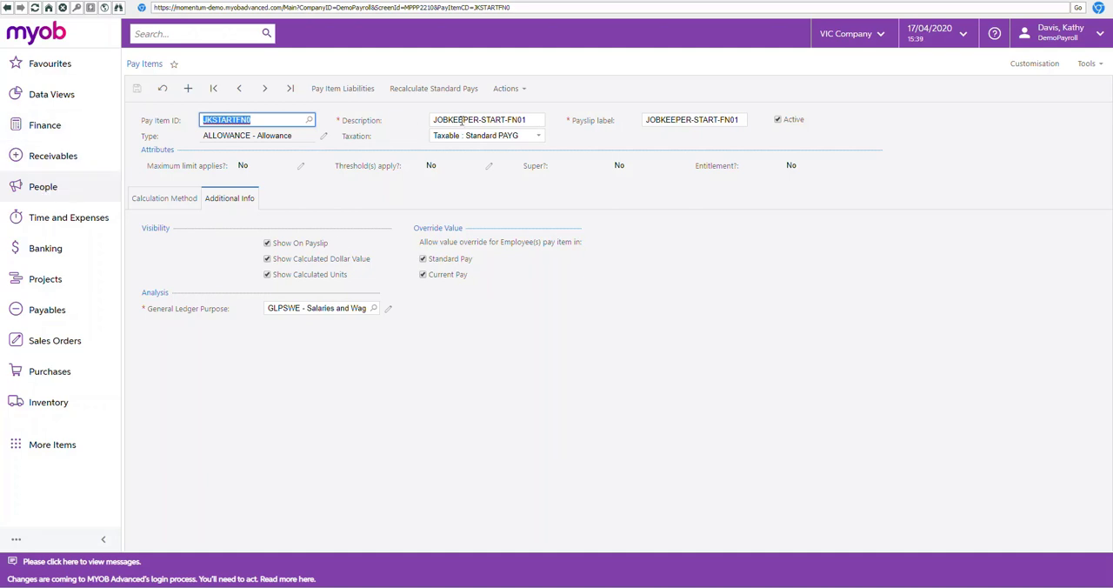
# Step: Go to Manage Pays and start creating a new pay for the WAREHOUSE - Warehouse team pay group
pyautogui.click(40, 190)
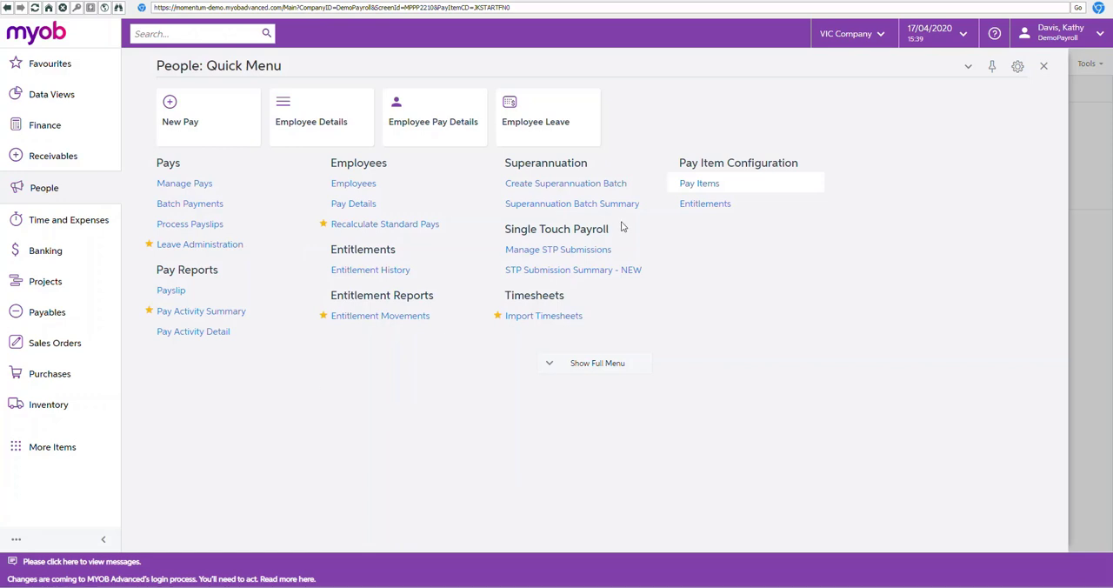
pyautogui.click(185, 184)
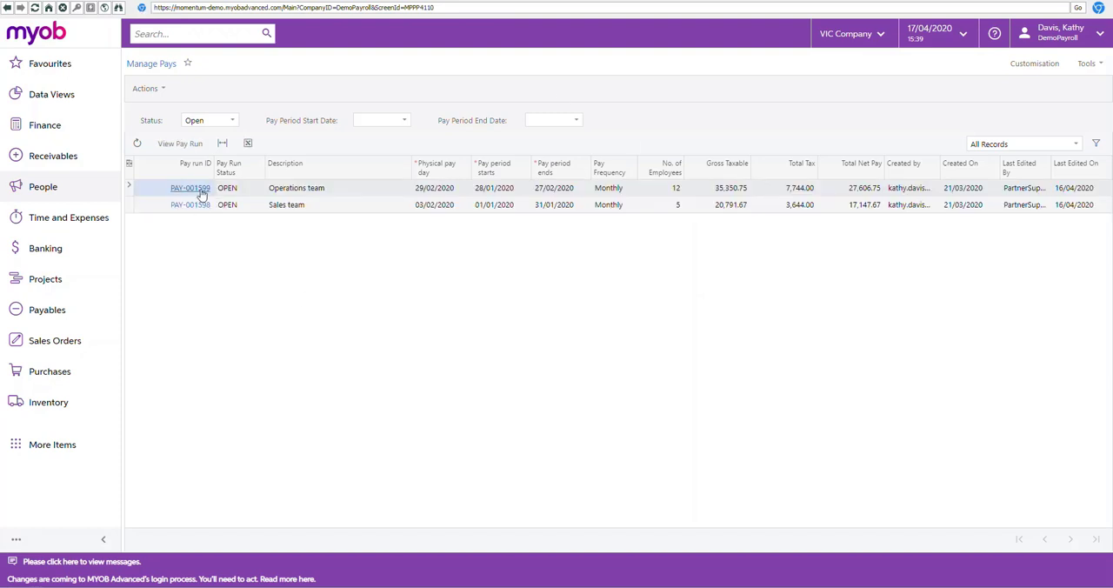
pyautogui.click(164, 89)
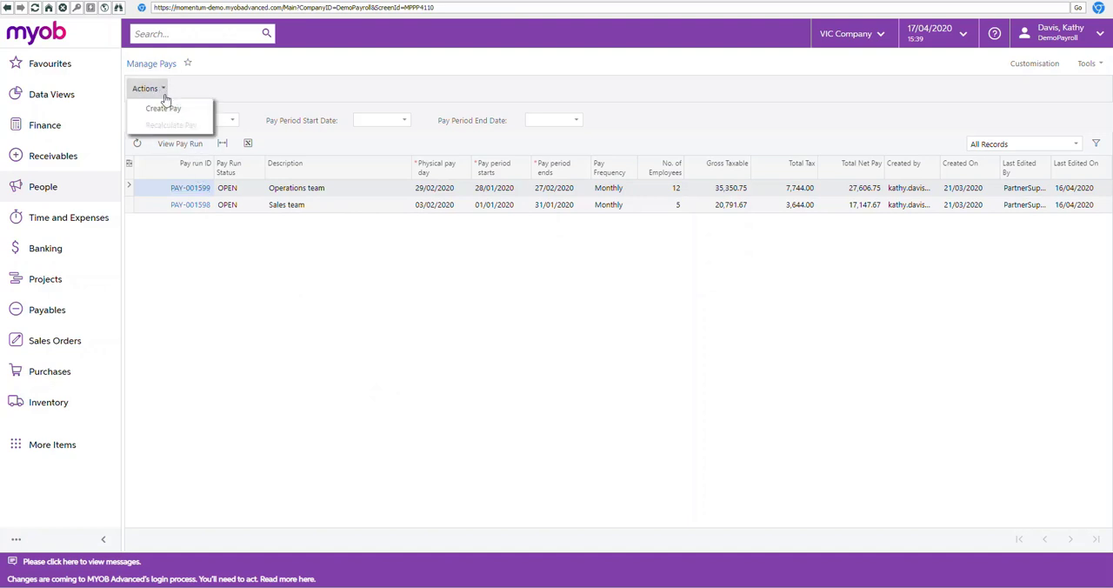
pyautogui.click(165, 109)
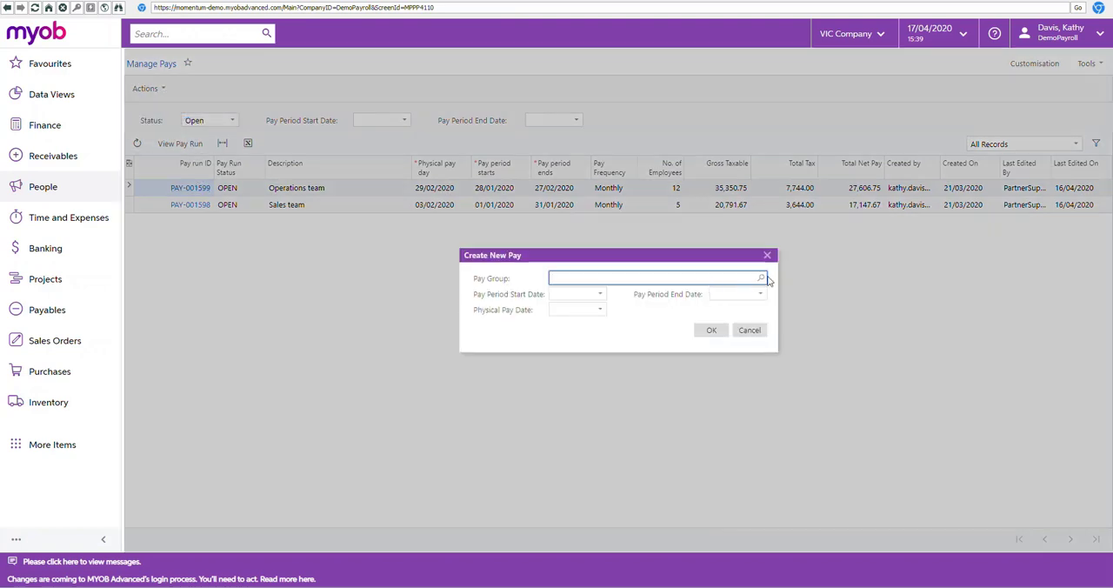
pyautogui.click(762, 278)
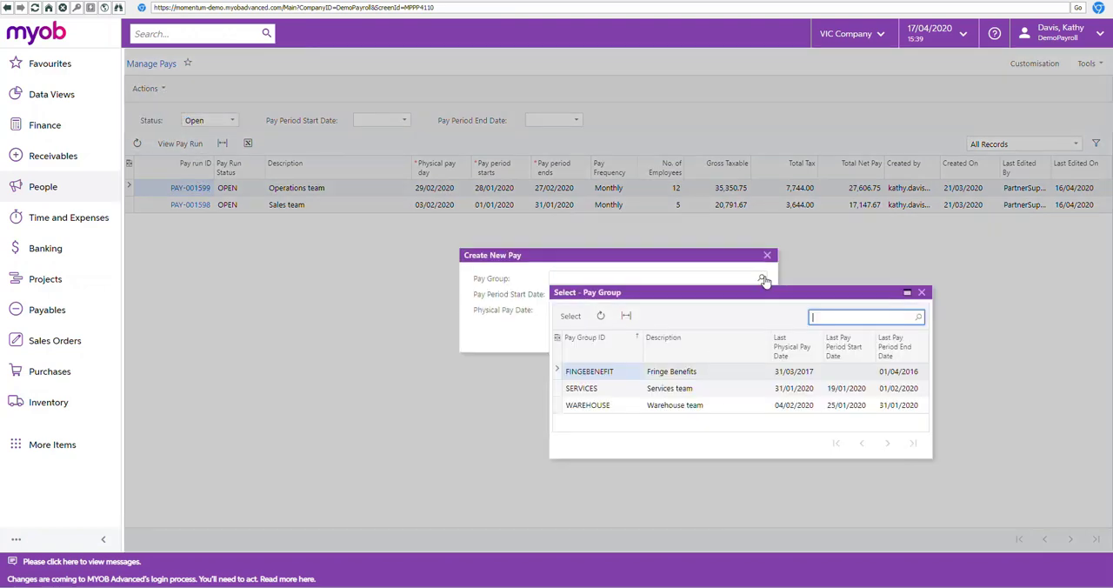
pyautogui.doubleClick(669, 405)
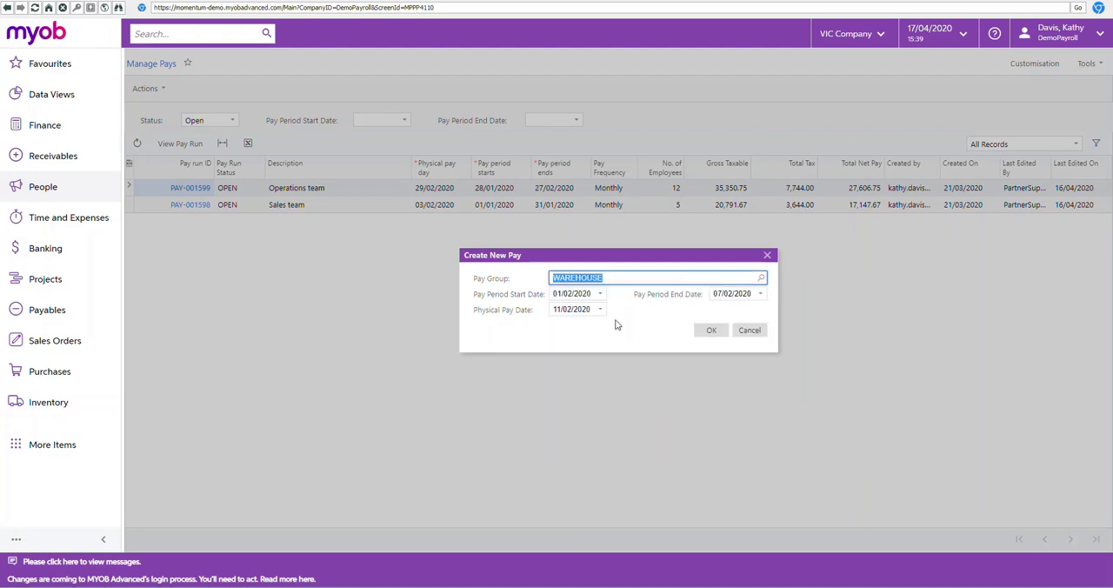
# Step: Set the new pay's period start date to 15/04/2020
pyautogui.click(599, 293)
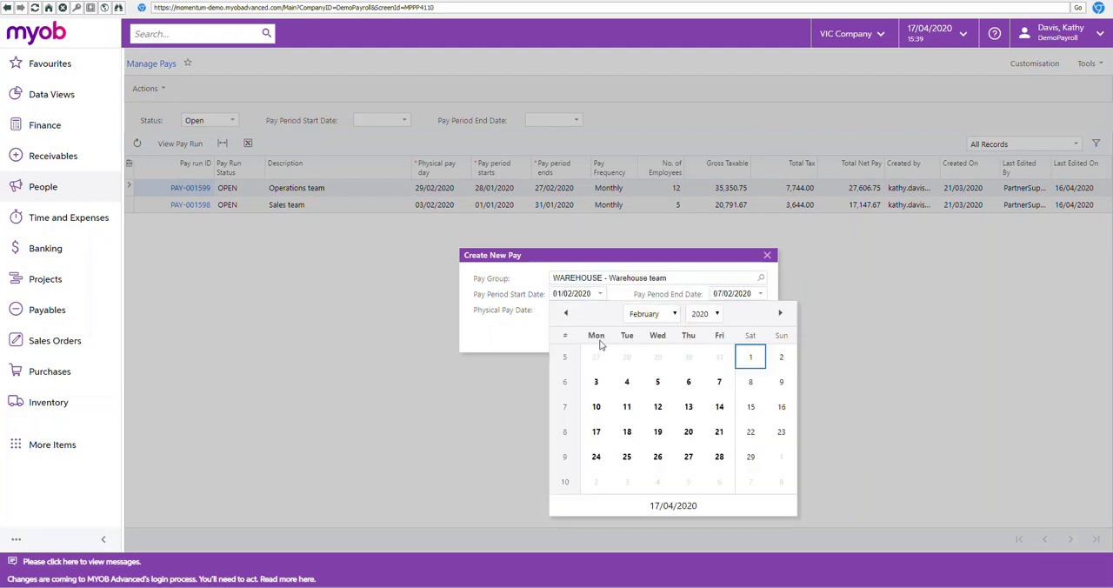
pyautogui.click(666, 316)
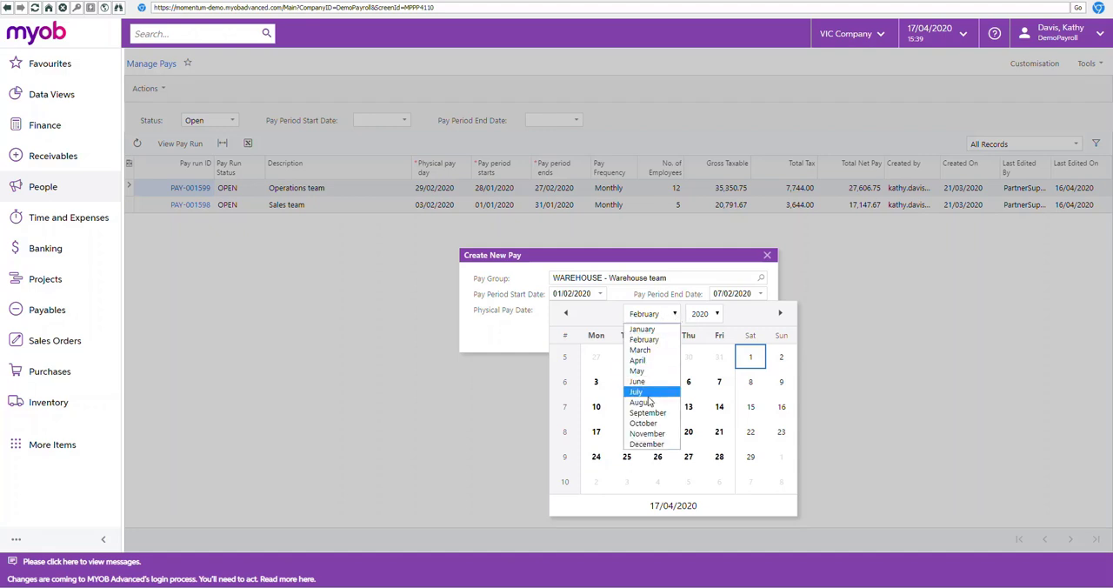
pyautogui.click(647, 362)
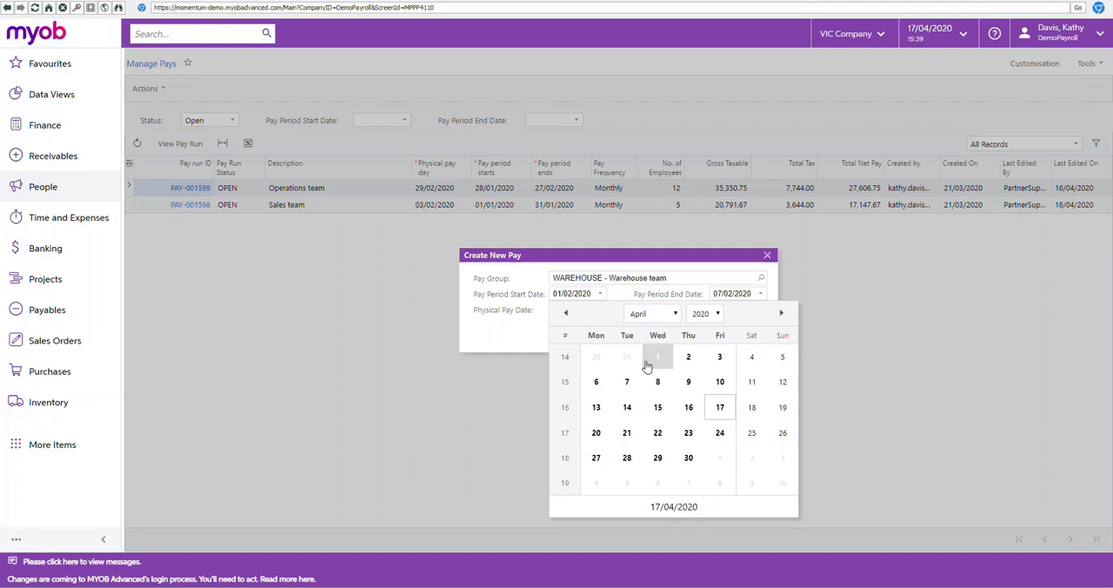
pyautogui.click(658, 409)
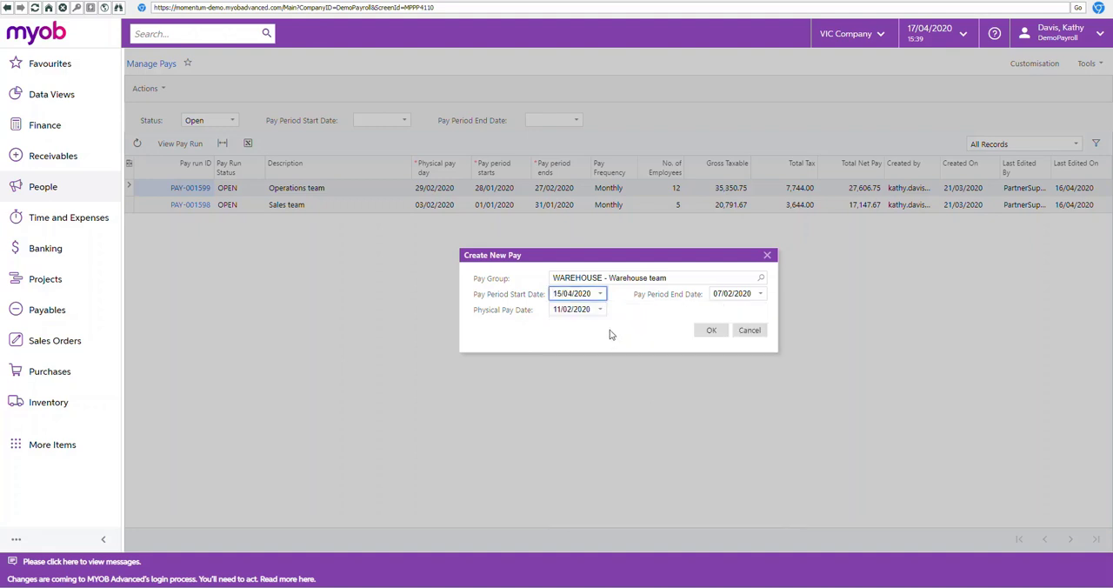
# Step: Set the new pay's period end date to 21/02/2020 and its physical pay date to 20/02/2020
pyautogui.click(763, 296)
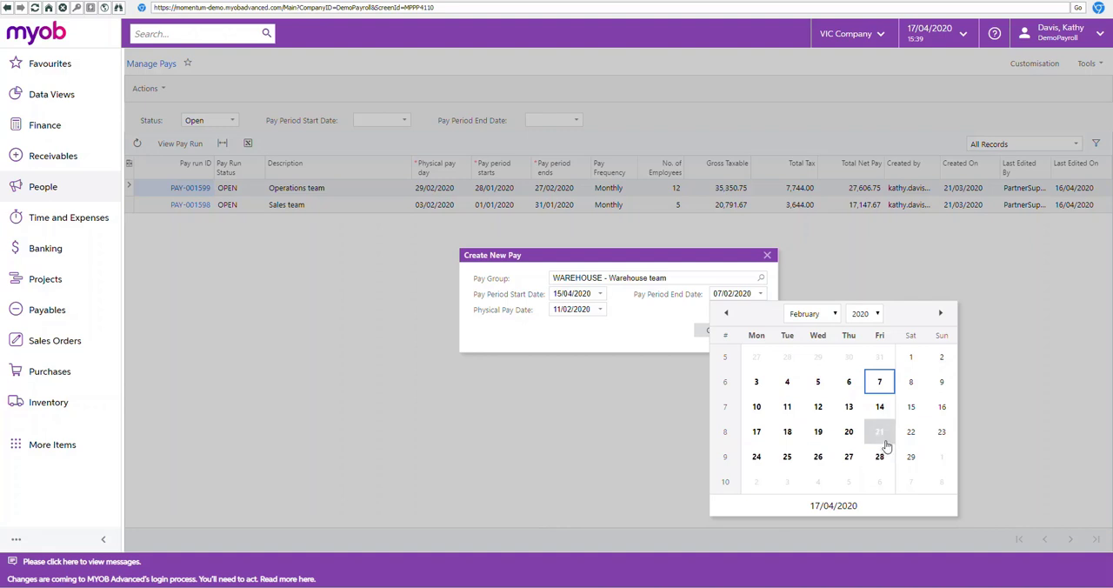
pyautogui.click(879, 431)
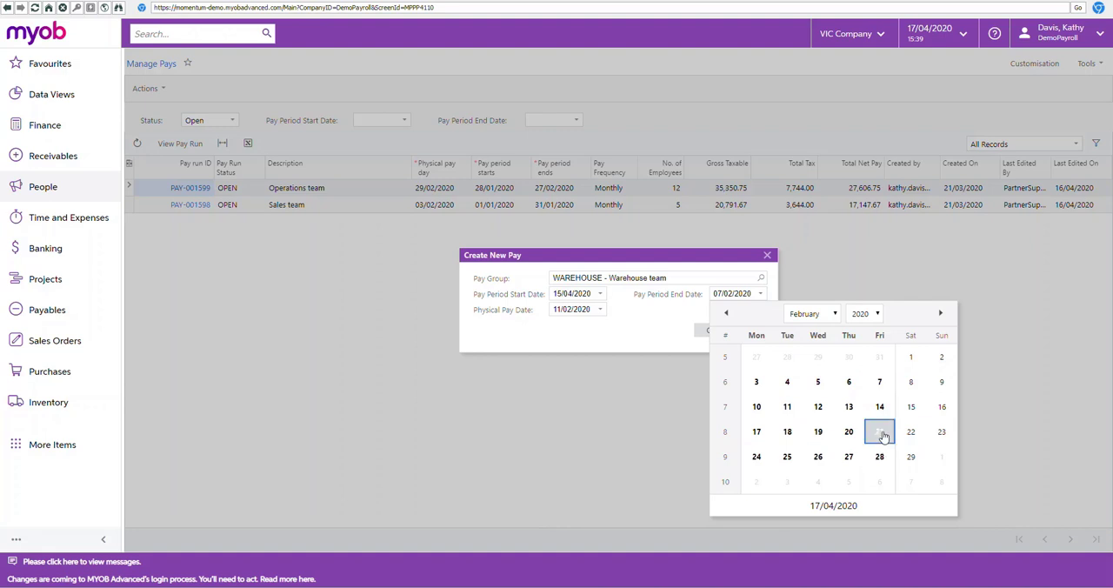
pyautogui.click(600, 310)
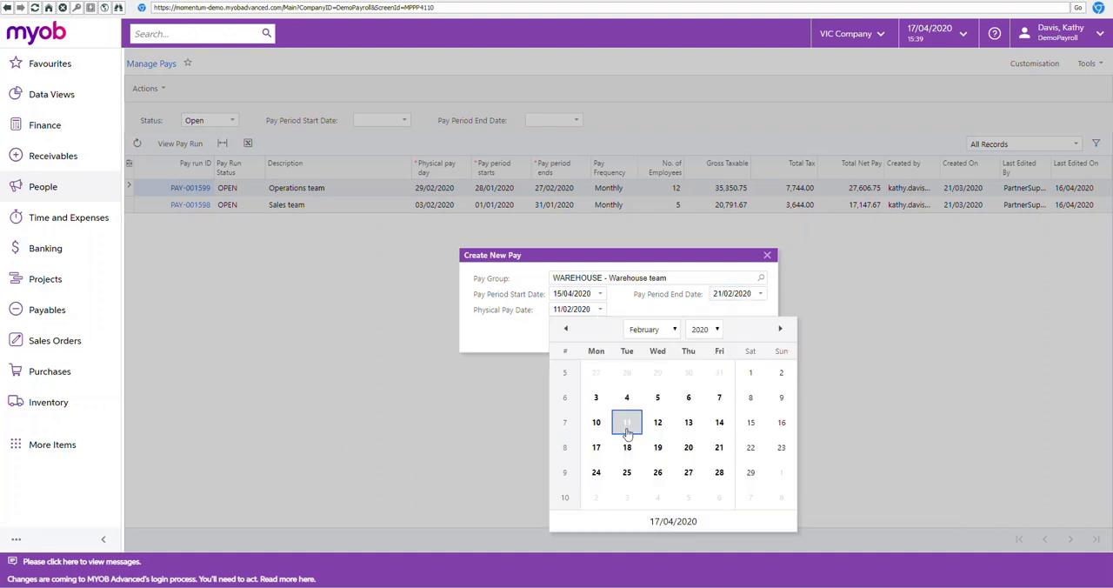
pyautogui.click(688, 447)
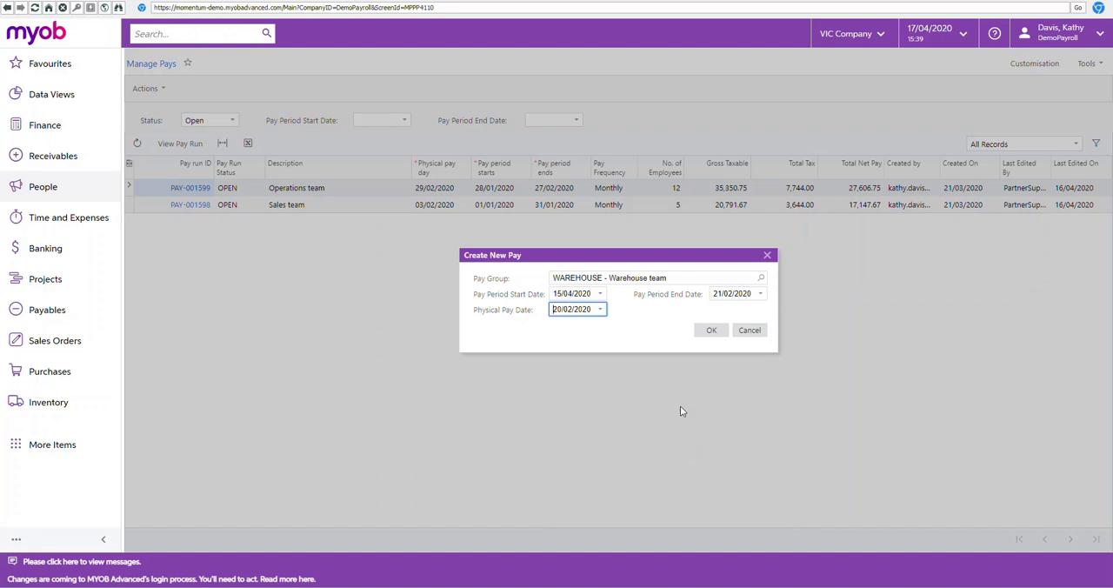
# Step: Set the new pay's period end date to 22/04/2020
pyautogui.click(763, 295)
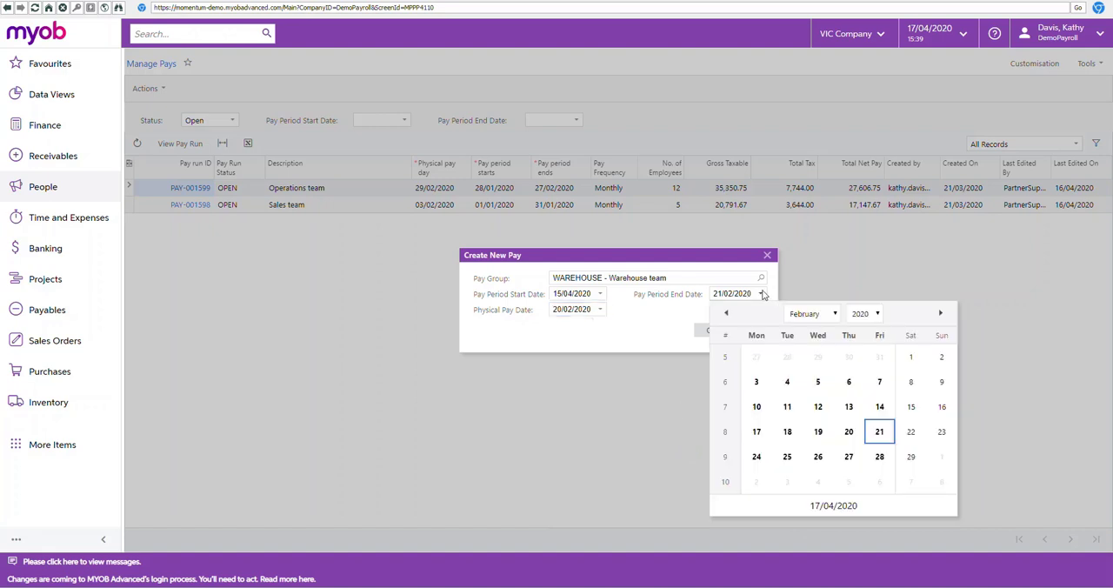
pyautogui.click(835, 315)
pyautogui.click(807, 360)
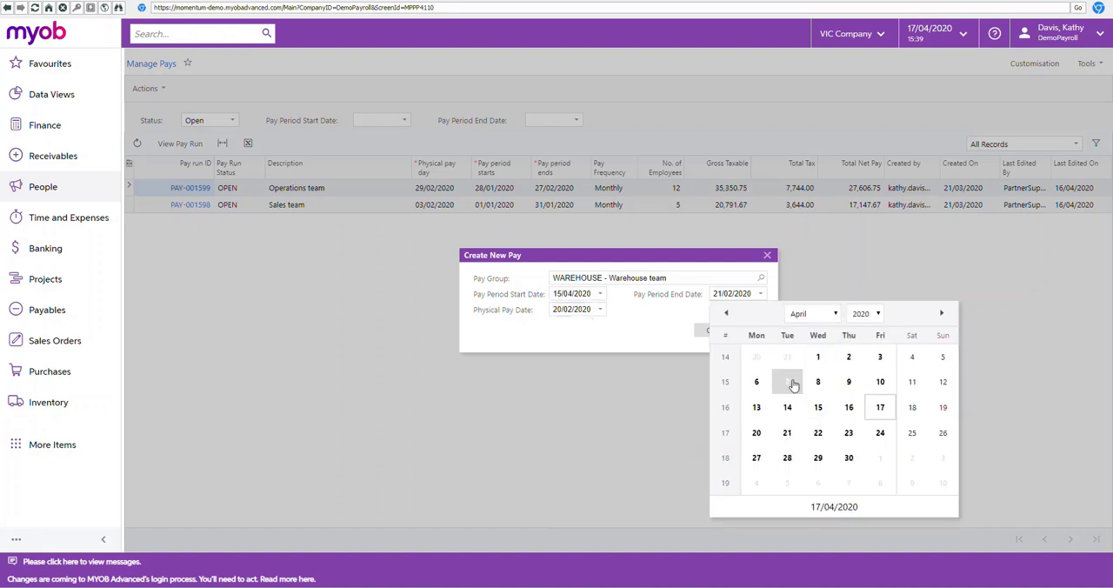
pyautogui.click(825, 437)
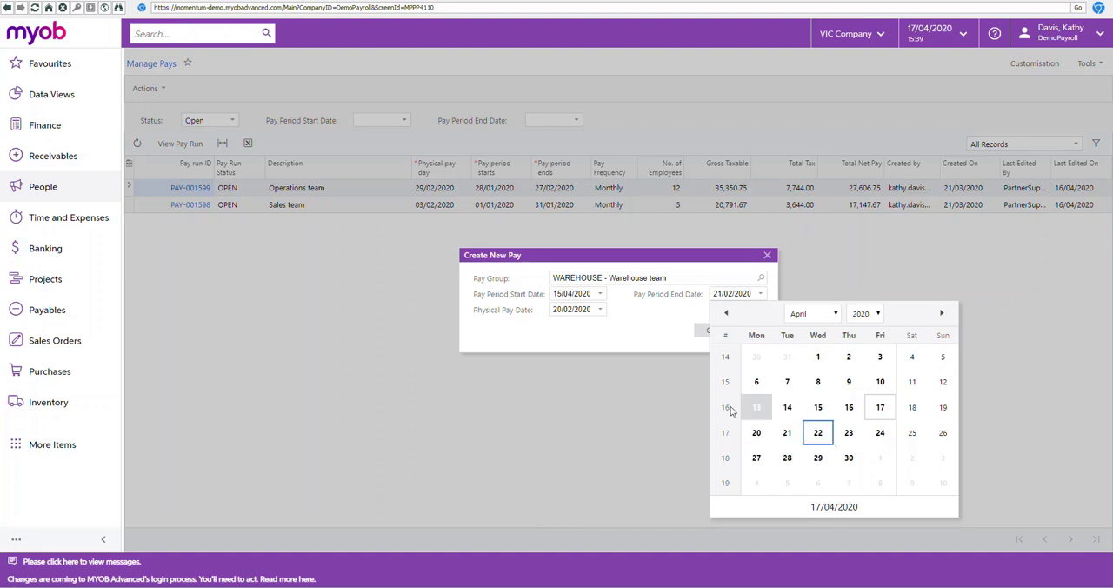
# Step: Set the physical pay date to 23/04/2020 and create the Warehouse team pay
pyautogui.click(600, 310)
pyautogui.click(675, 331)
pyautogui.click(653, 375)
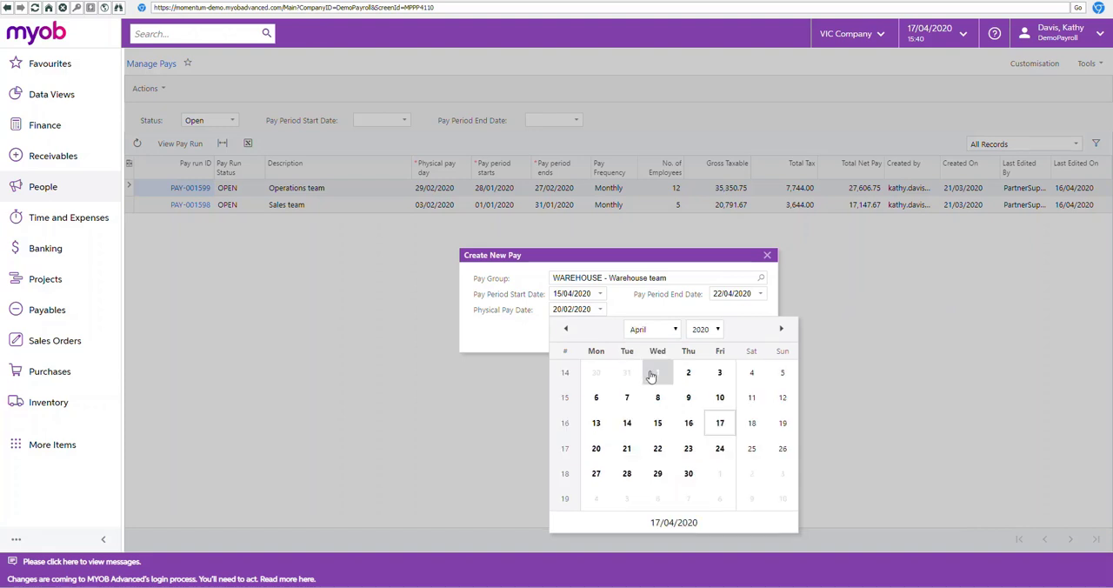
pyautogui.click(687, 449)
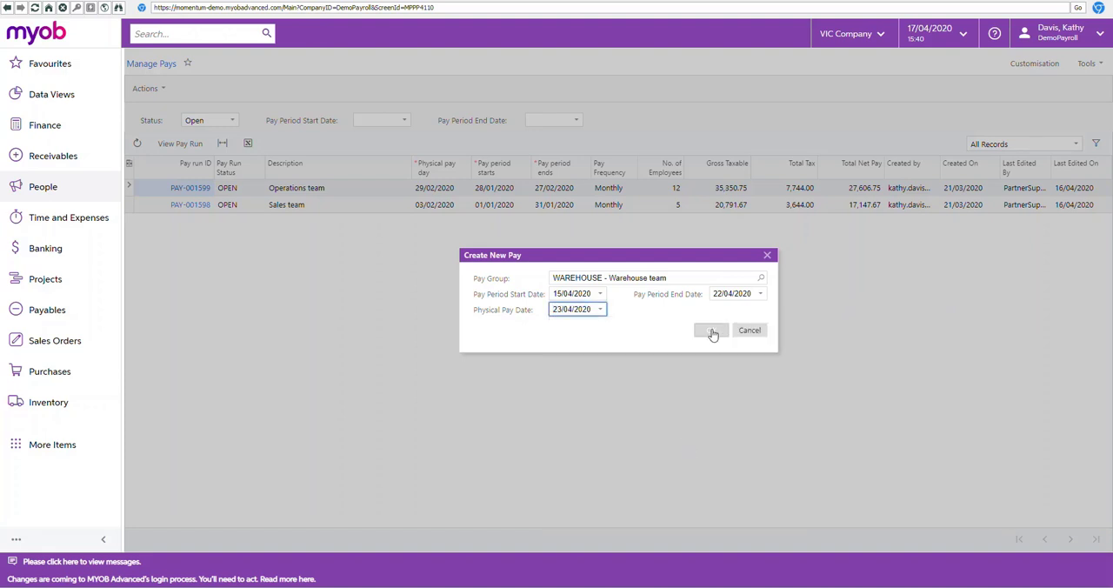
pyautogui.click(712, 331)
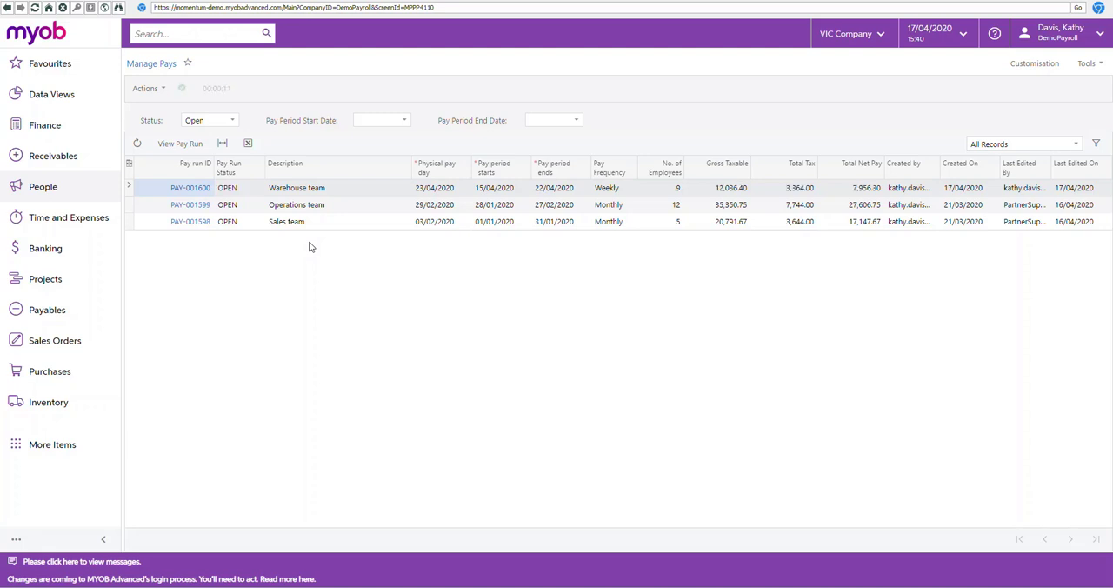
# Step: In the new Warehouse team pay run, add the JOBKEEPER-START-FN01 pay item to the second listed employee's pay and save it
pyautogui.click(191, 188)
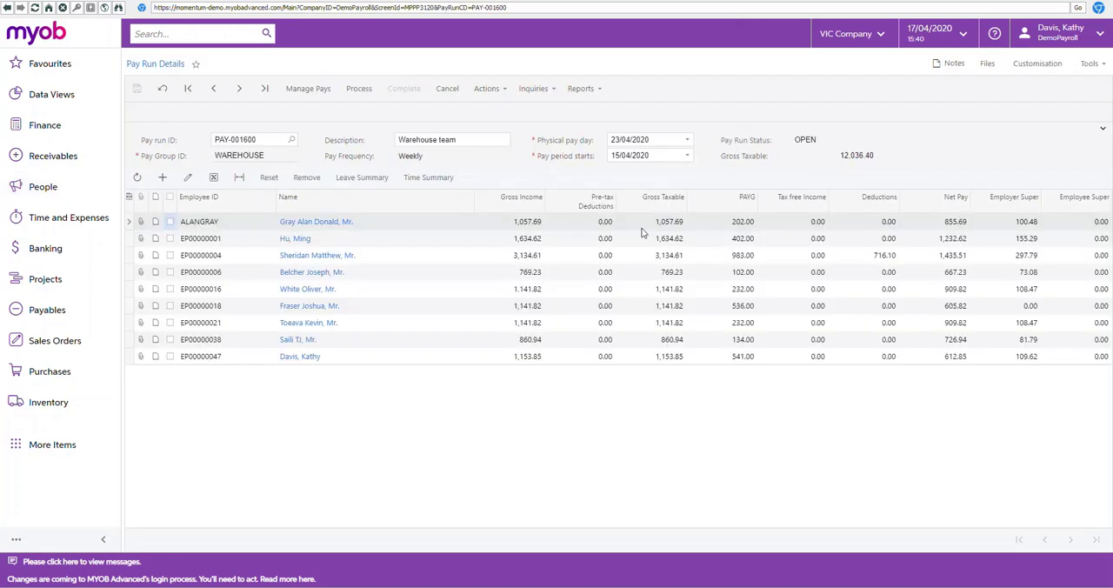
pyautogui.click(296, 239)
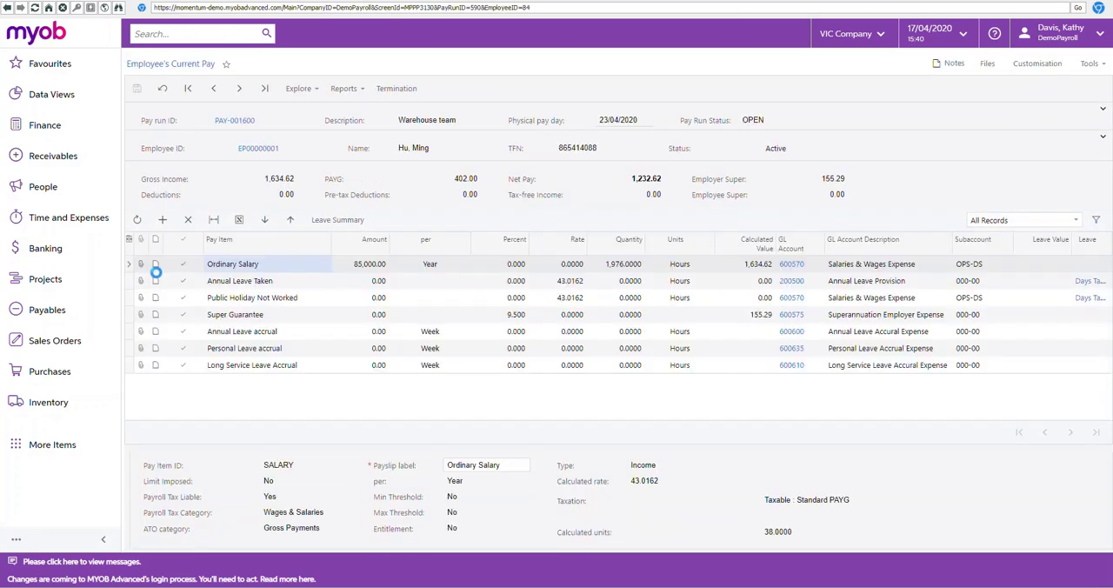
pyautogui.click(162, 220)
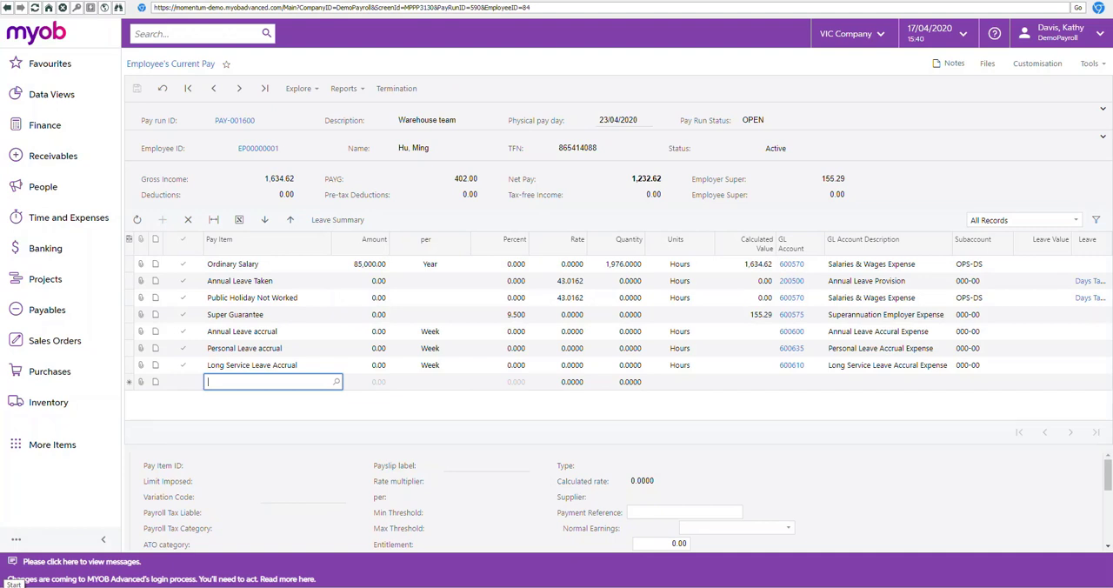
pyautogui.click(337, 382)
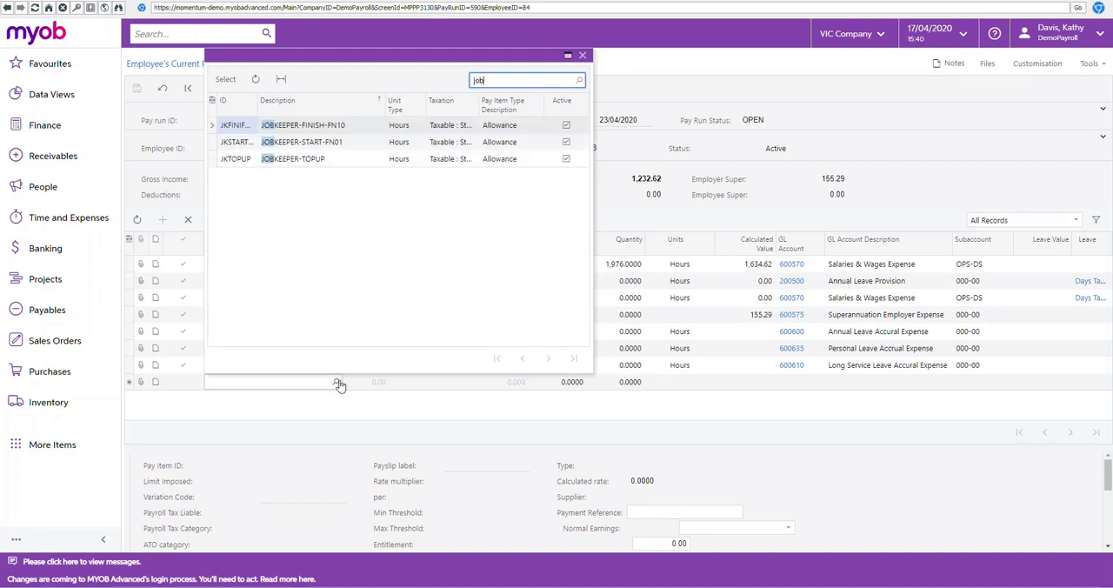
pyautogui.doubleClick(342, 144)
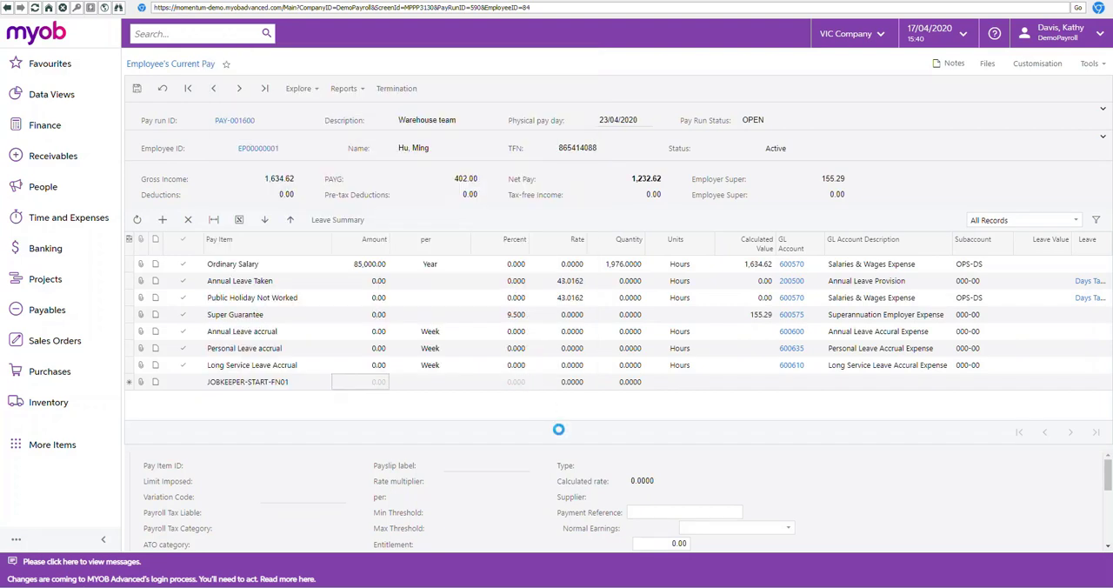
pyautogui.press('Tab')
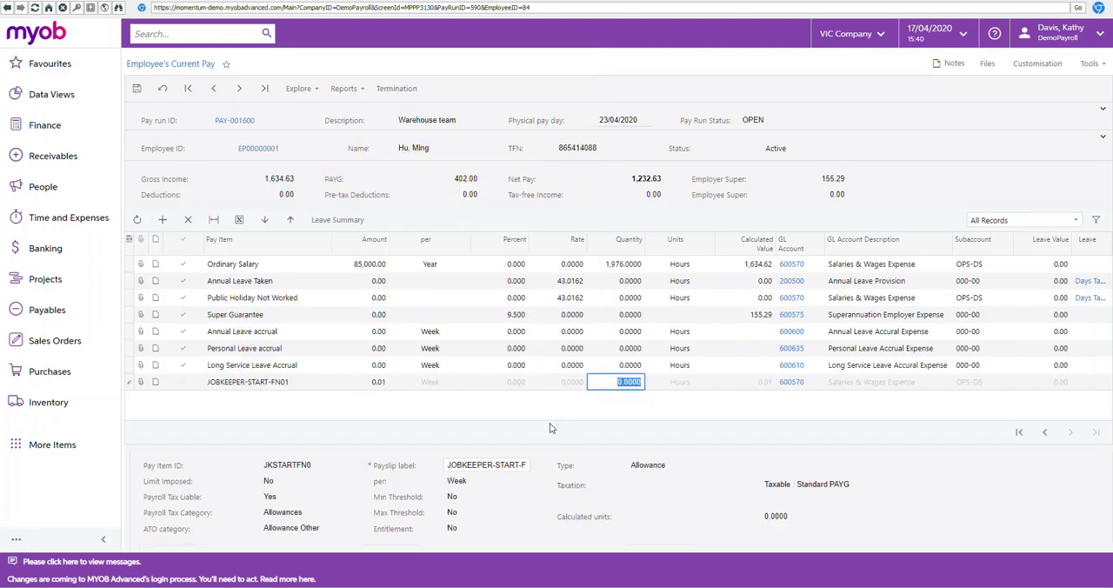
pyautogui.click(136, 87)
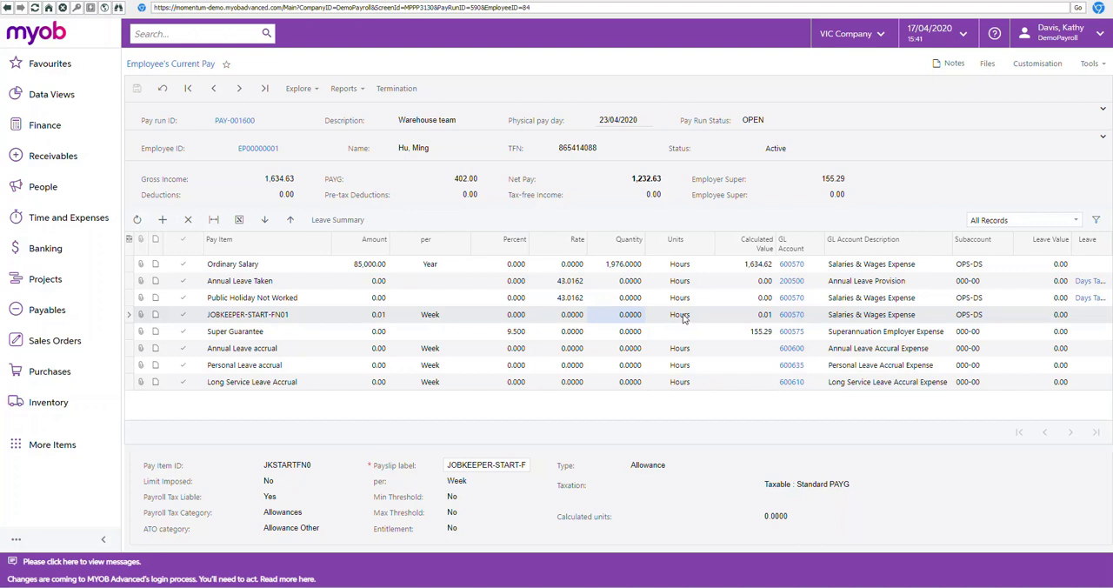
# Step: Go to the next employee's current pay and set the Overtime 1.5x quantity to 20 hours
pyautogui.click(620, 264)
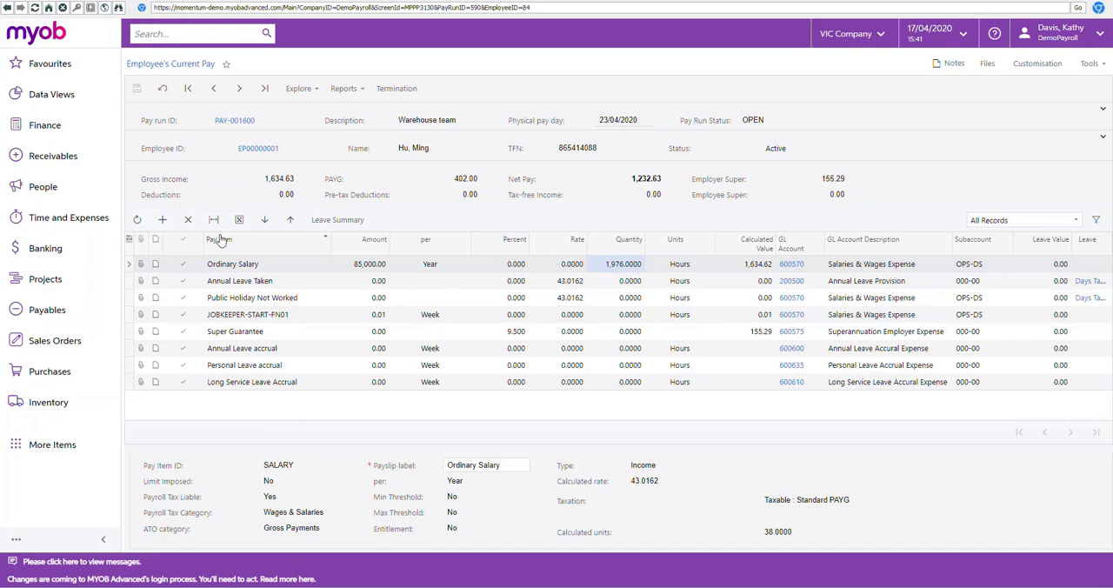
pyautogui.click(240, 88)
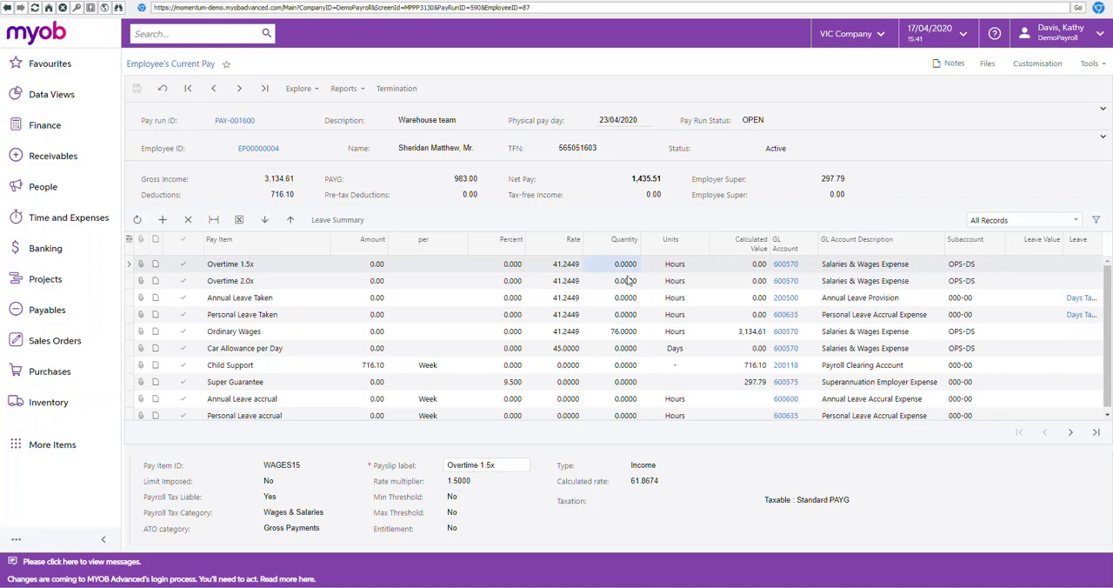
pyautogui.click(629, 265)
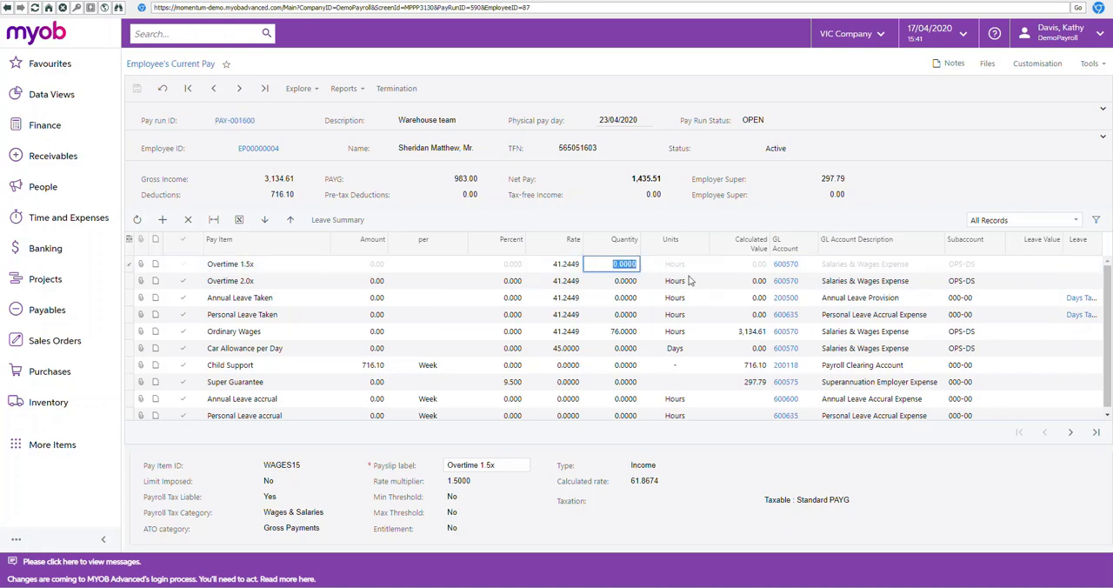
pyautogui.write('20')
pyautogui.press('Return')
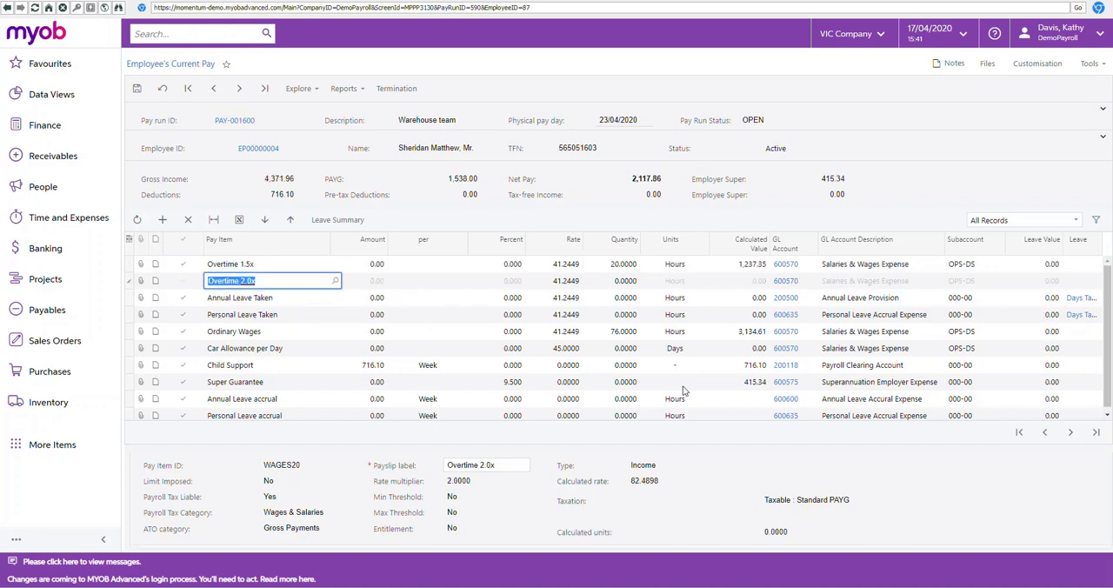
# Step: Add the JOBKEEPER-TOPUP pay item to this employee's pay and save it
pyautogui.click(162, 220)
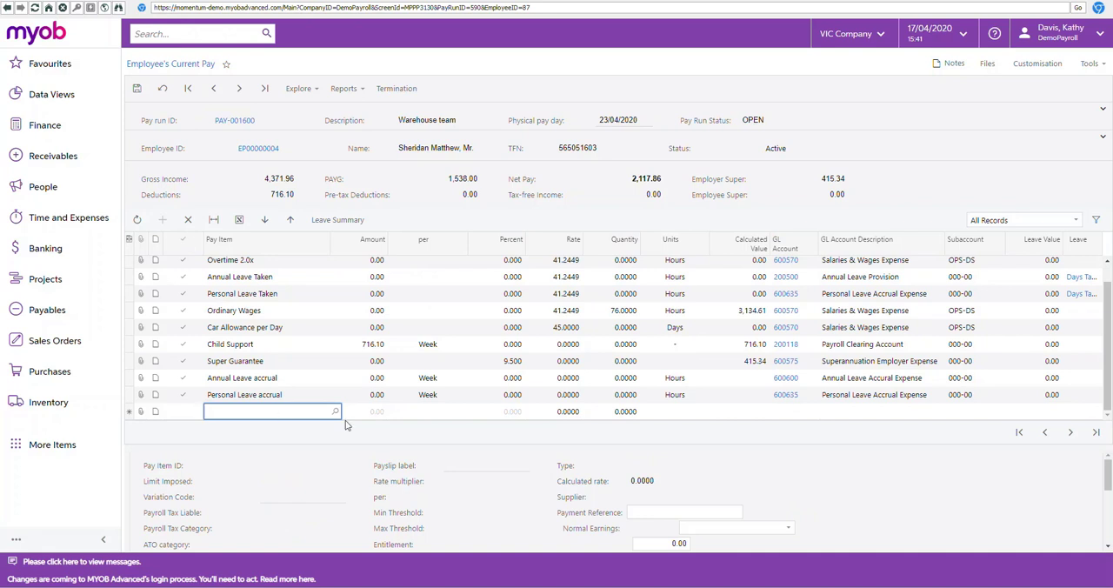
pyautogui.write('top')
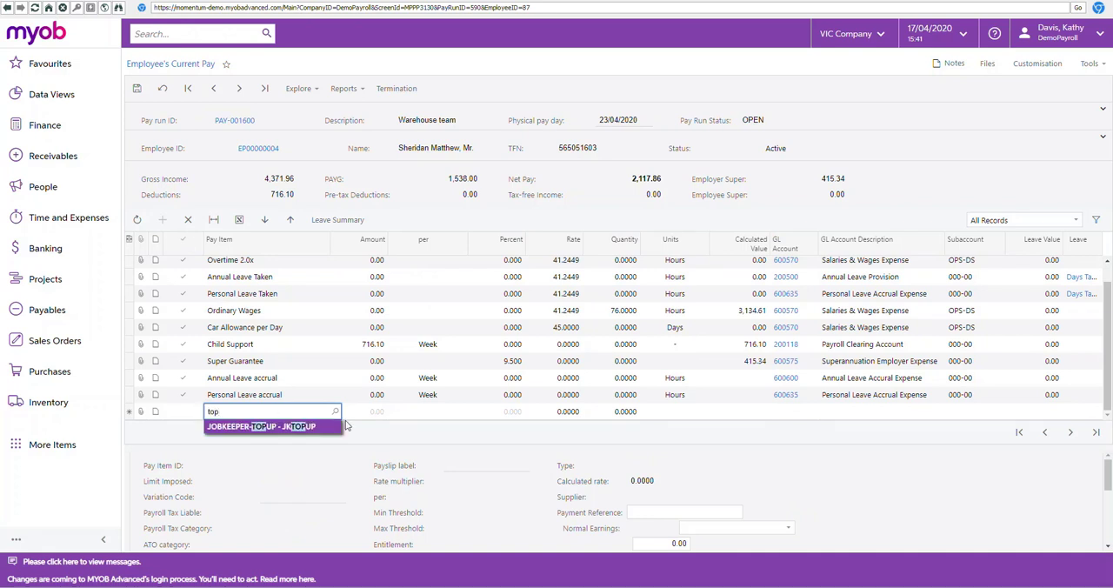
pyautogui.click(268, 427)
pyautogui.press('Tab')
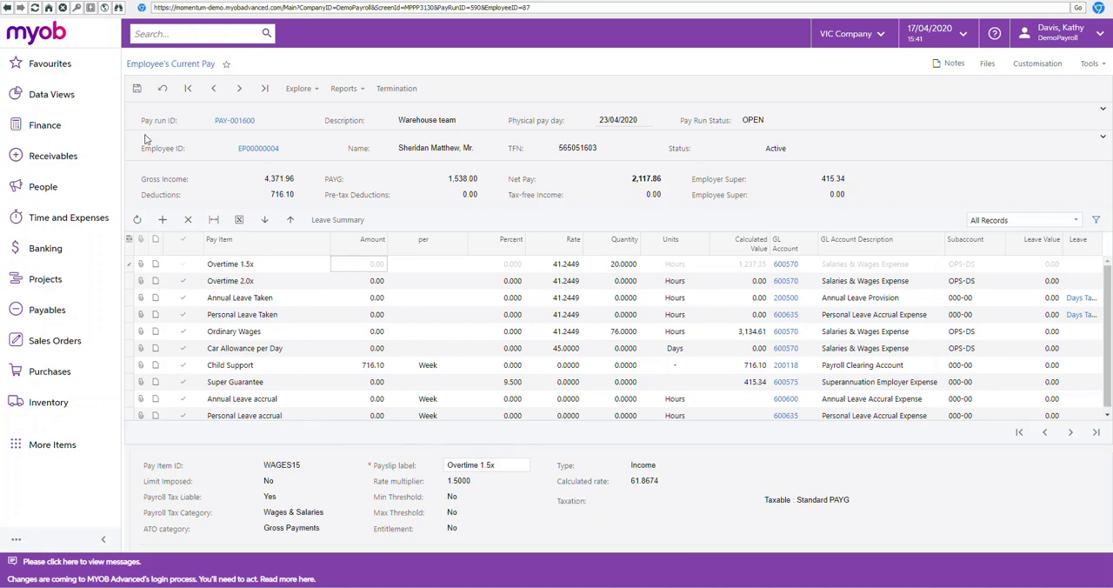
pyautogui.click(136, 88)
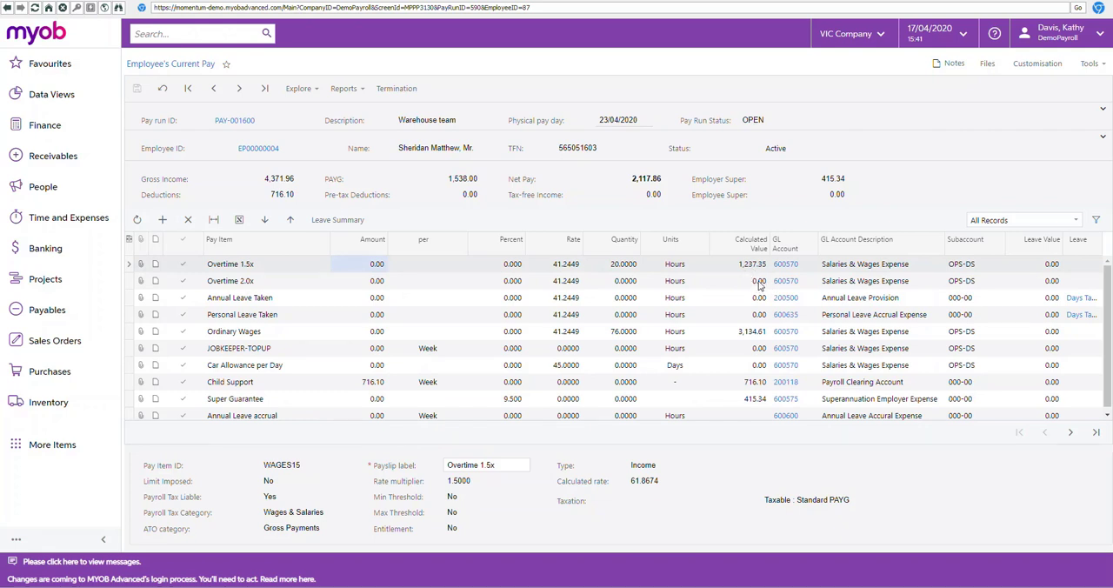
# Step: Set the JOBKEEPER-TOPUP amount to 262.65 in the employee's pay
pyautogui.click(755, 349)
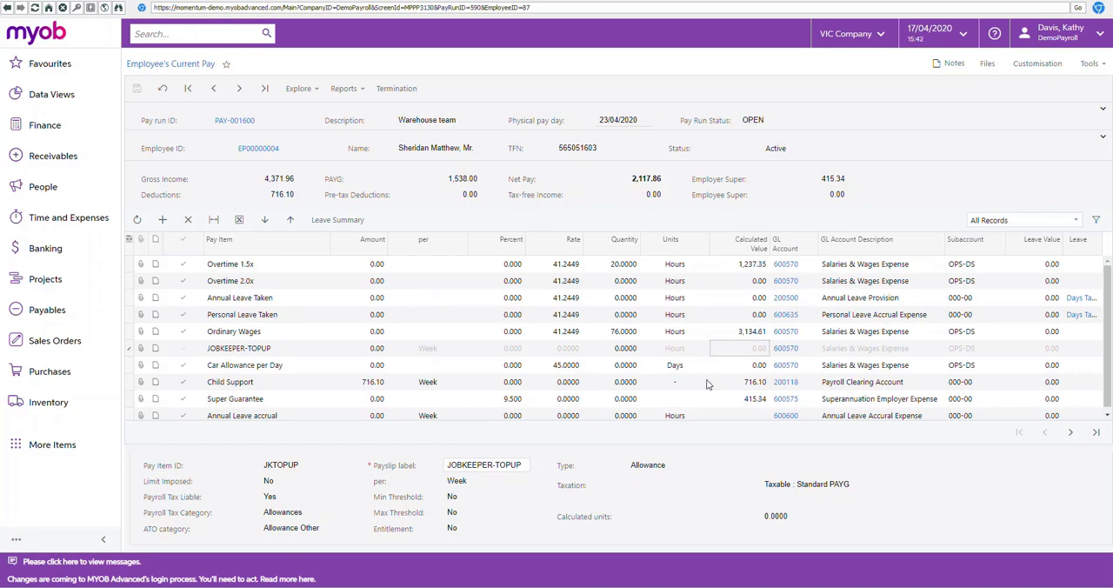
pyautogui.click(379, 349)
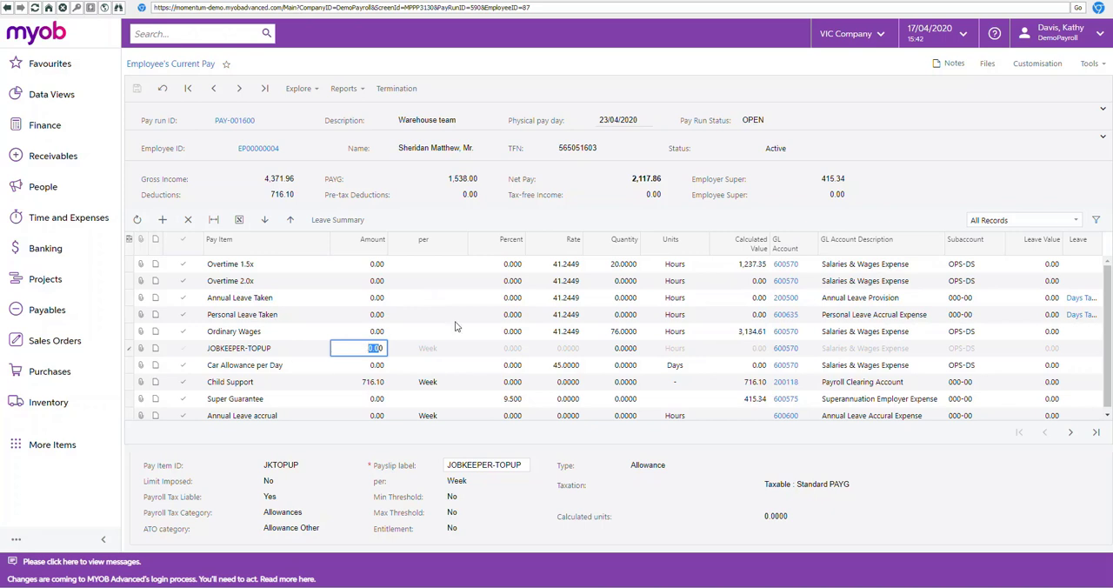
pyautogui.write('262.60')
pyautogui.press('Tab')
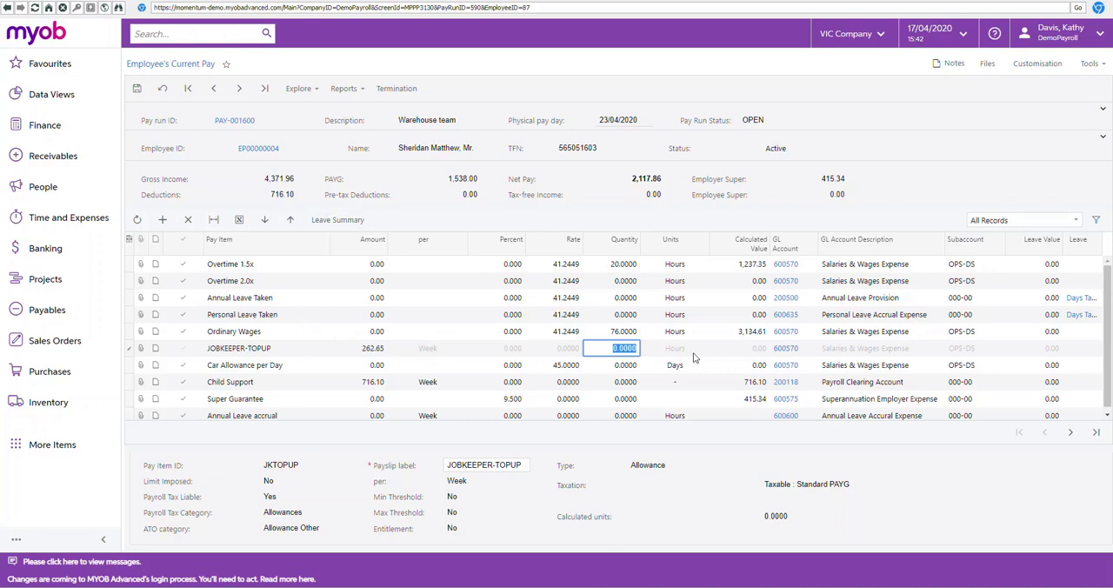
pyautogui.press('Tab')
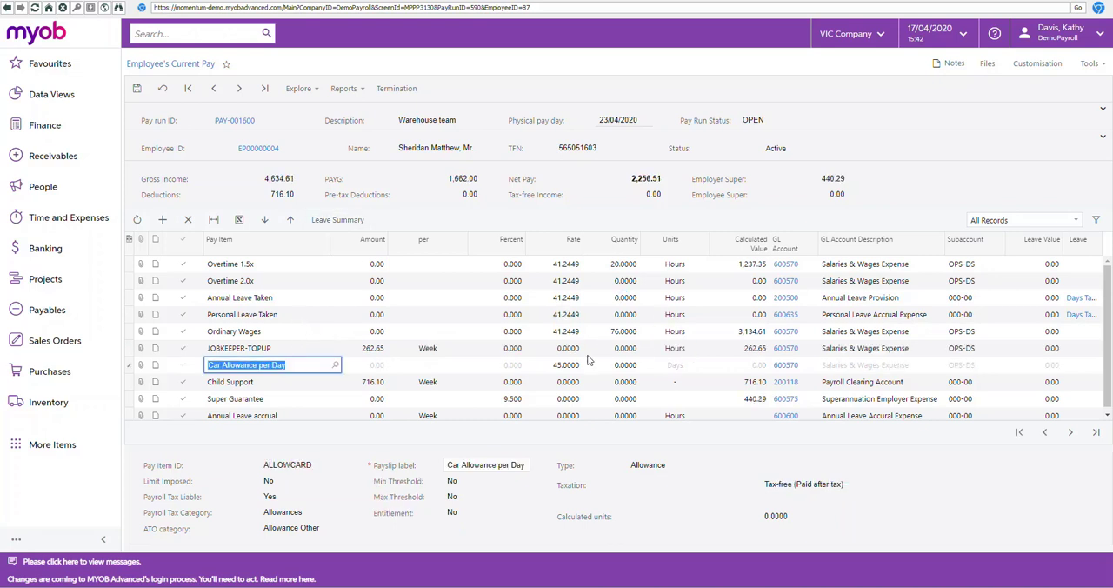
# Step: Set the Ordinary Wages quantity to 20 hours
pyautogui.click(623, 333)
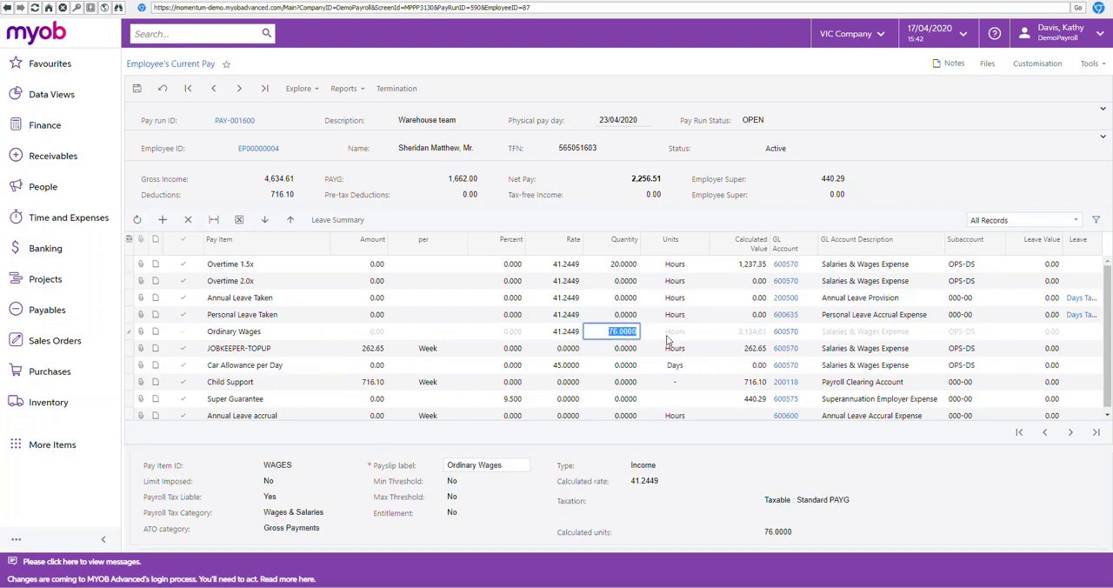
pyautogui.write('20')
pyautogui.press('Tab')
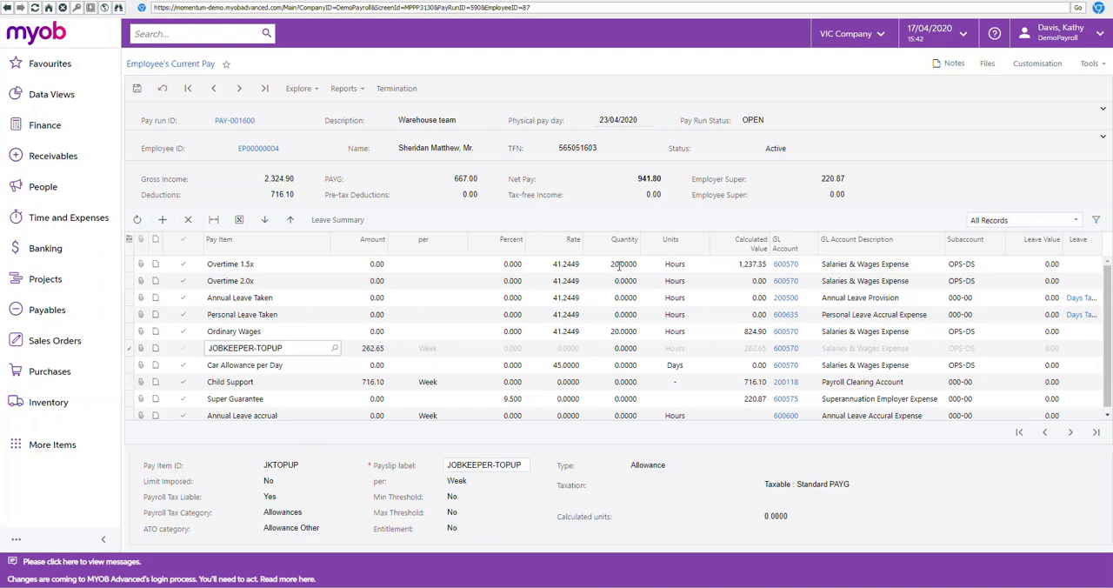
# Step: Set the Overtime 1.5x quantity to 0 hours
pyautogui.click(635, 265)
pyautogui.write('0')
pyautogui.press('Tab')
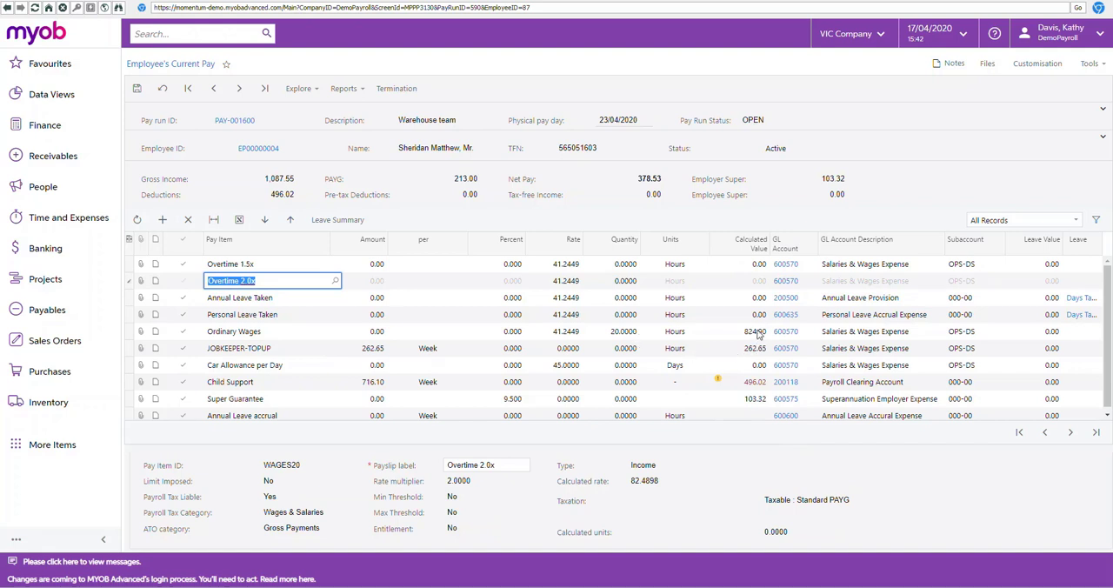
pyautogui.click(710, 348)
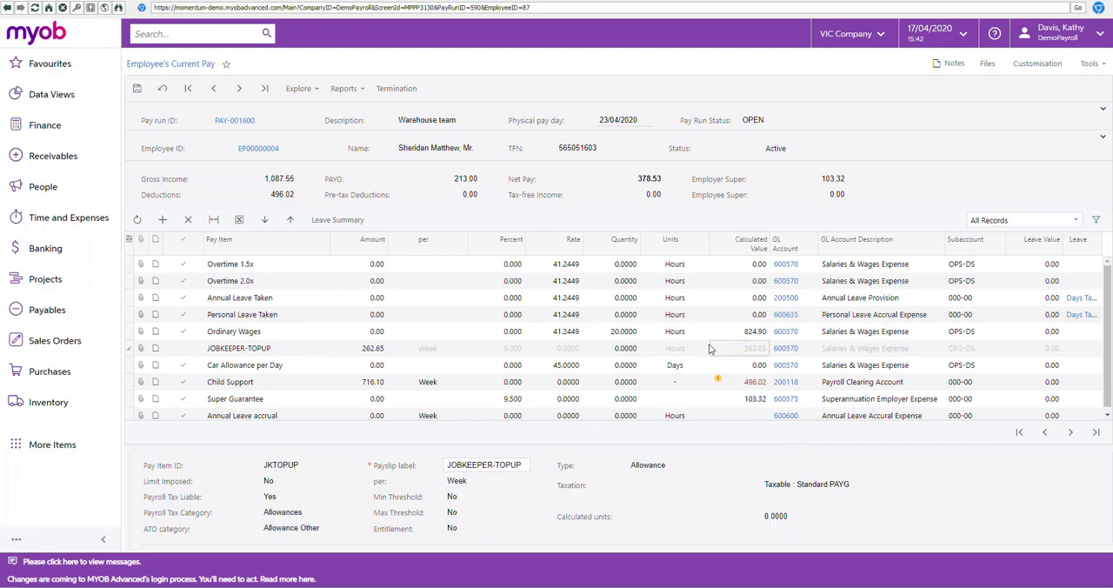
# Step: Try Ordinary Wages quantities of 40 and 35 hours to adjust the employee's gross income
pyautogui.click(623, 332)
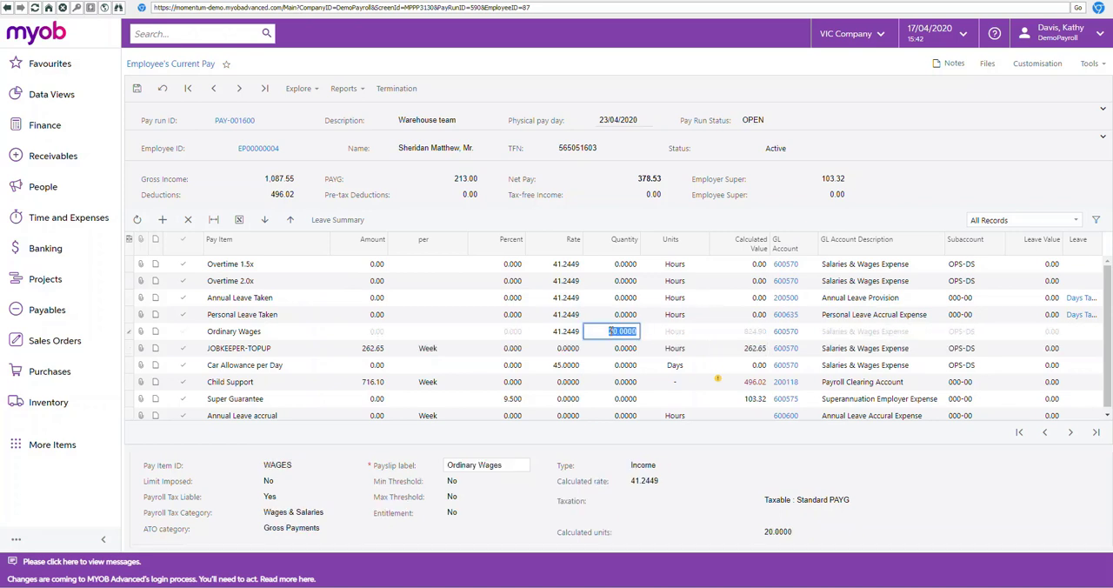
pyautogui.write('40')
pyautogui.press('Return')
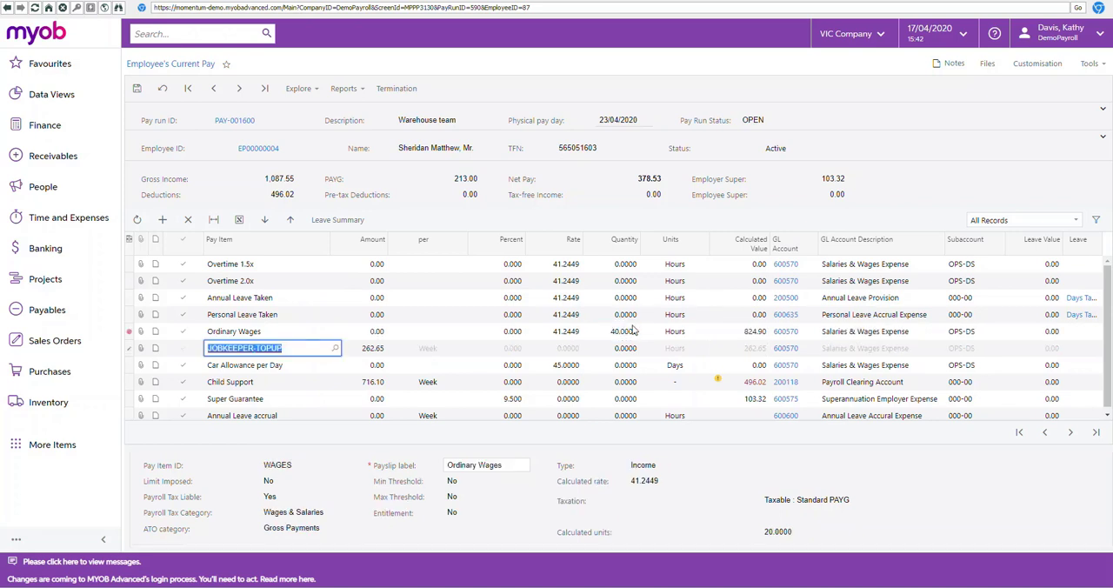
pyautogui.click(621, 335)
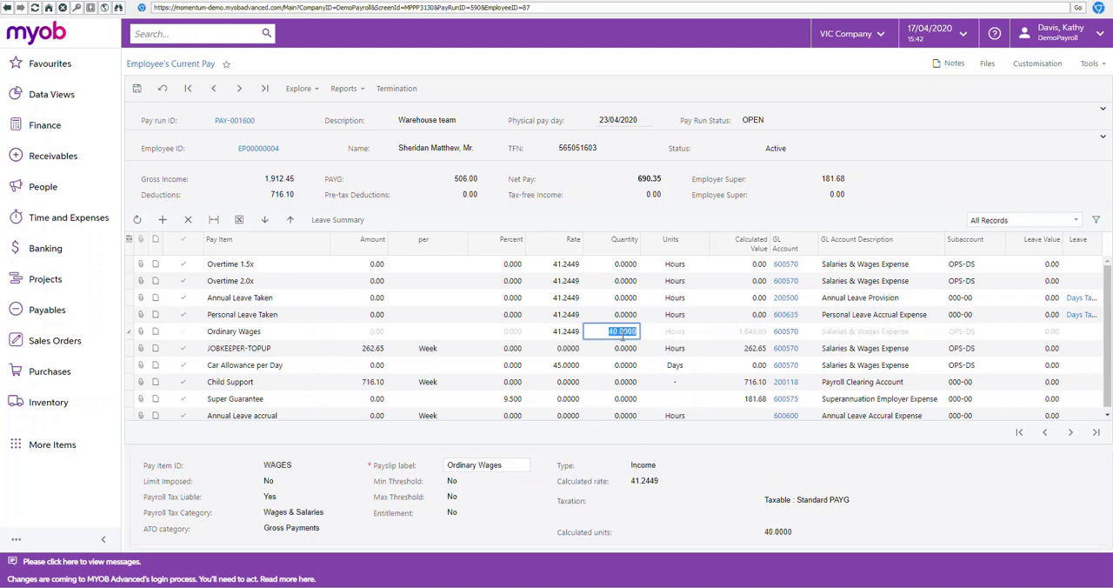
pyautogui.write('35')
pyautogui.press('Return')
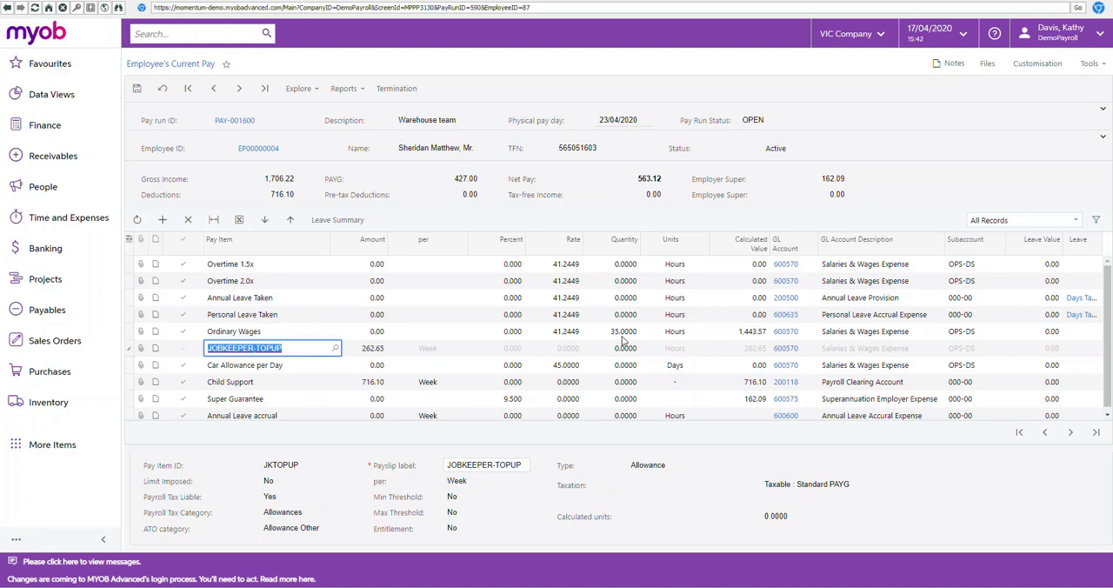
# Step: Set the Ordinary Wages quantity to 30 hours
pyautogui.click(638, 334)
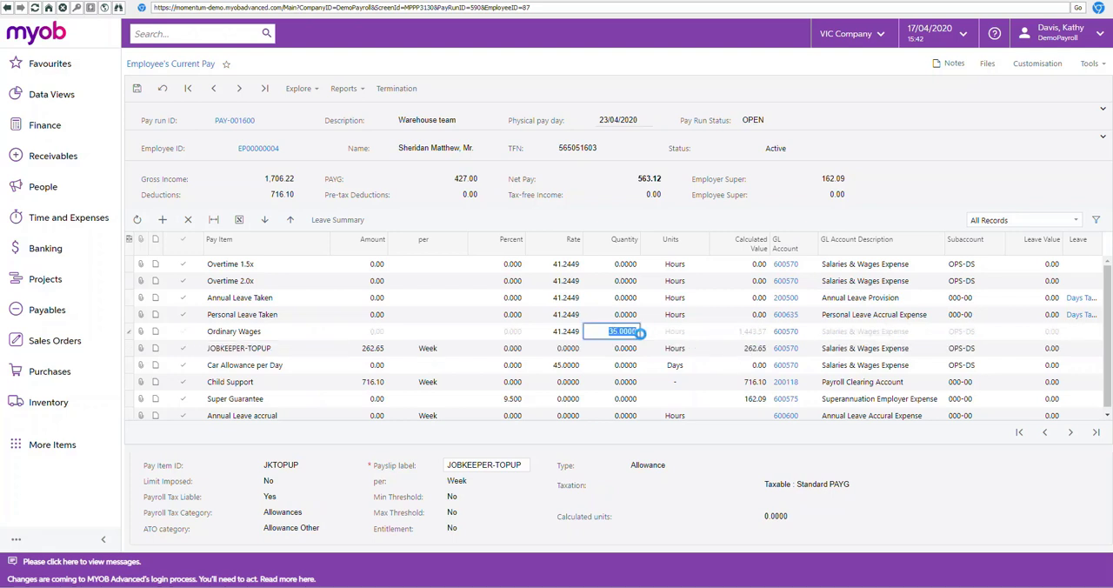
pyautogui.write('30')
pyautogui.press('Return')
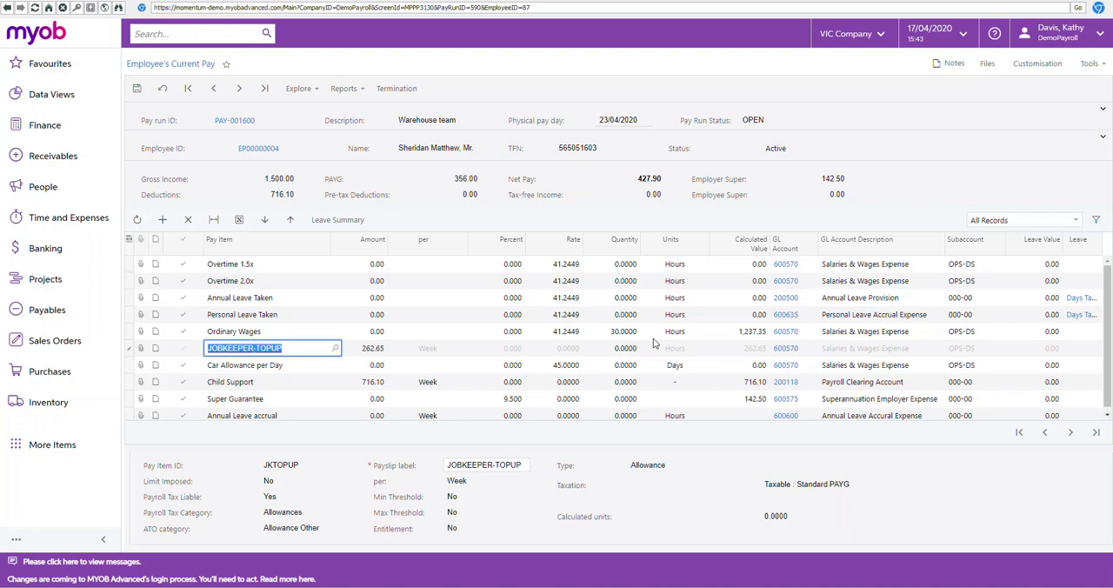
# Step: Check the calculated values of Ordinary Wages and JOBKEEPER-TOPUP, and save the employee's current pay
pyautogui.click(735, 333)
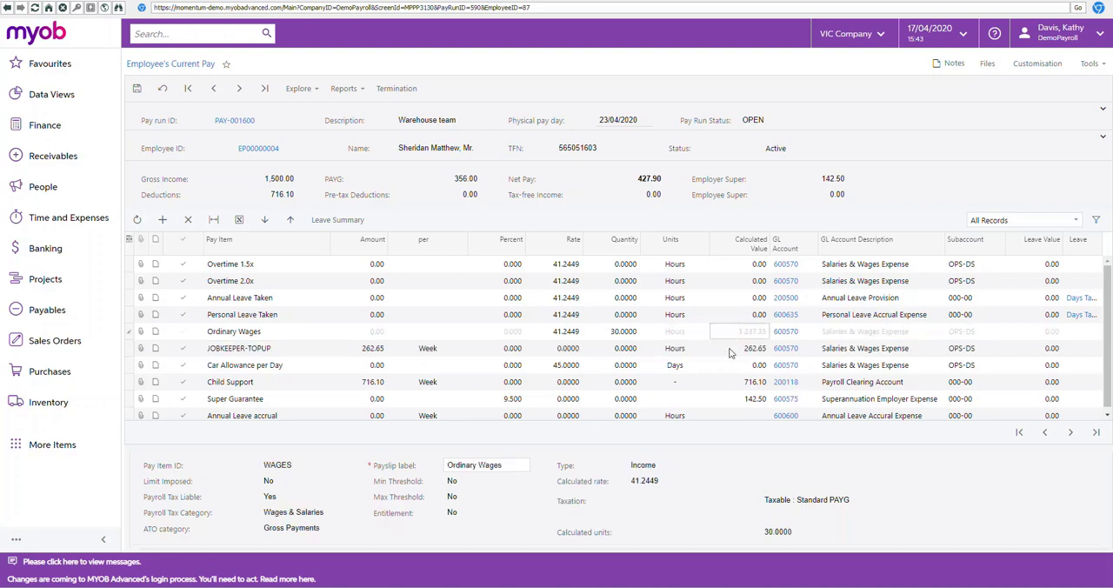
pyautogui.click(731, 352)
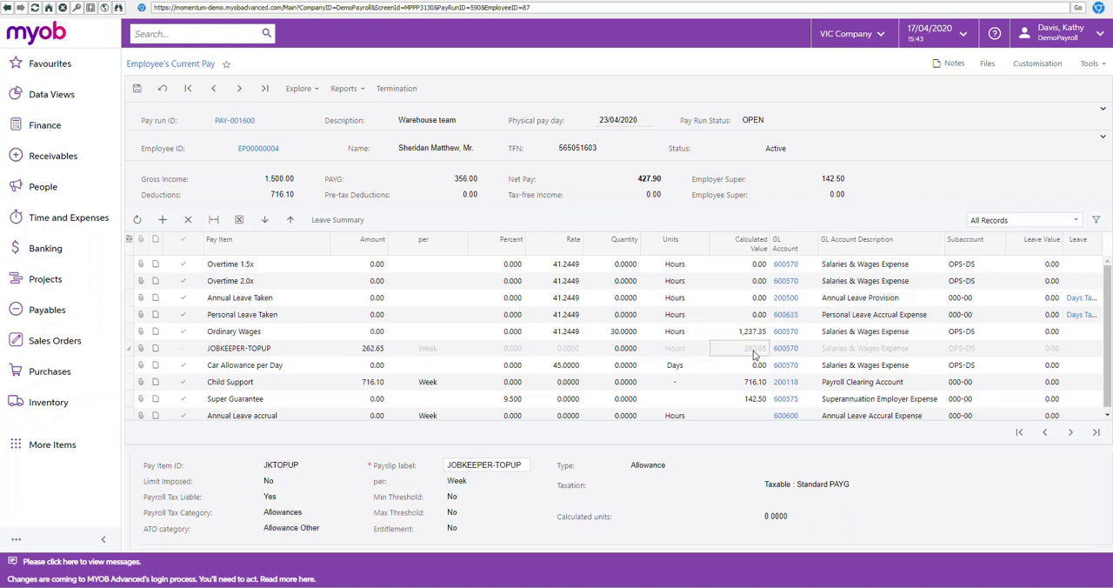
pyautogui.click(136, 89)
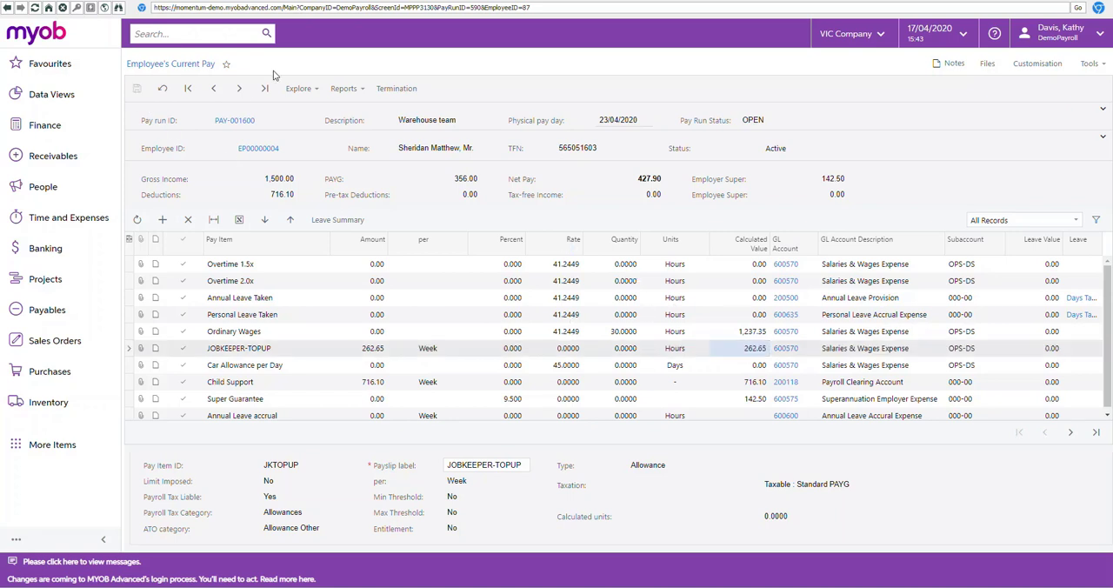
# Step: Review the preceding employees' pays in the run and check the Ordinary Salary value of the employee with the JOBKEEPER-START-FN01 item
pyautogui.click(214, 88)
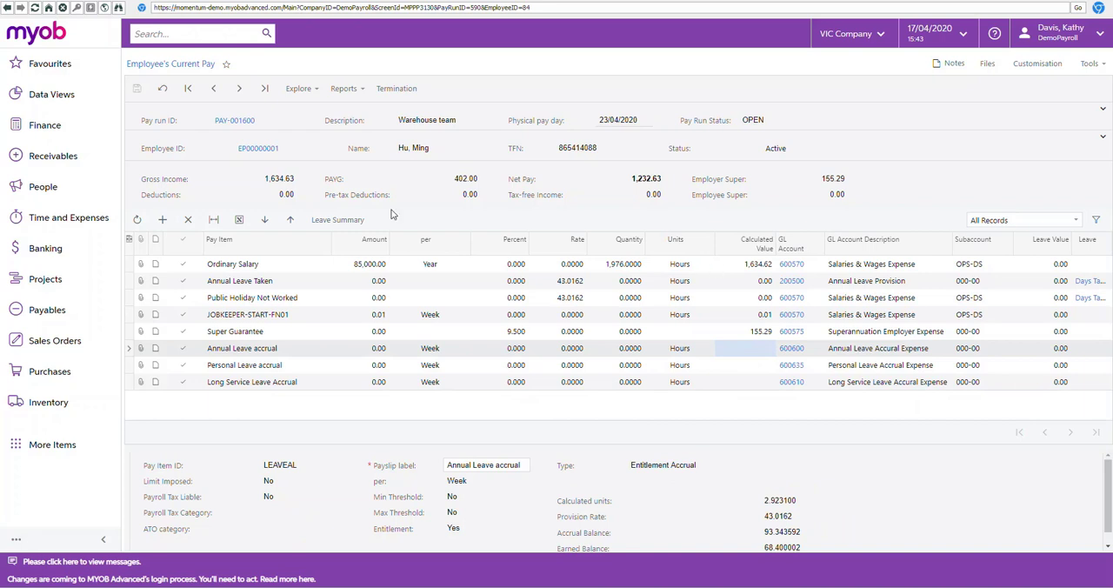
pyautogui.click(219, 93)
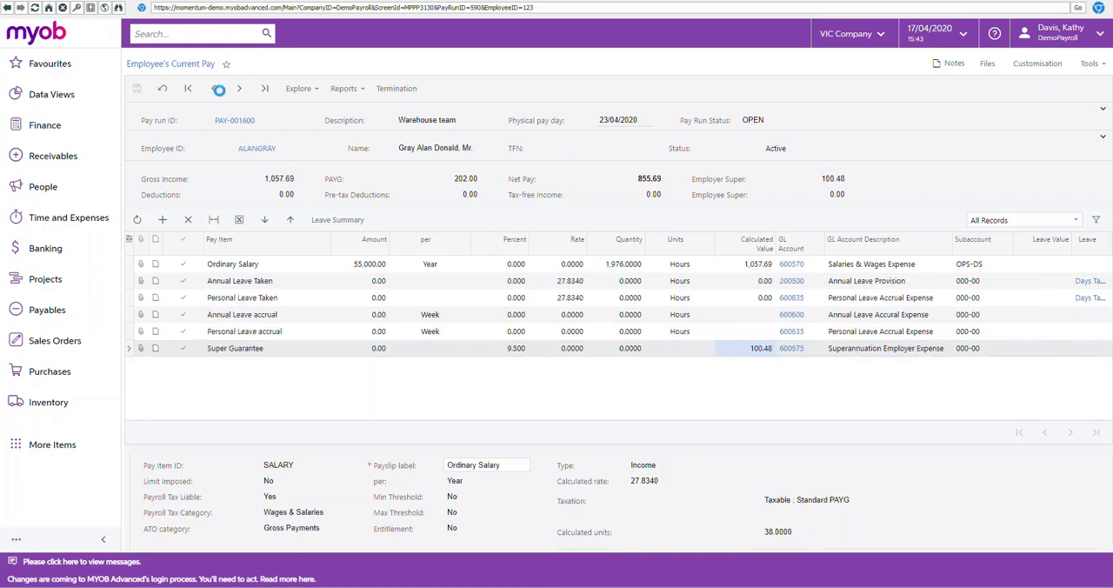
pyautogui.click(239, 88)
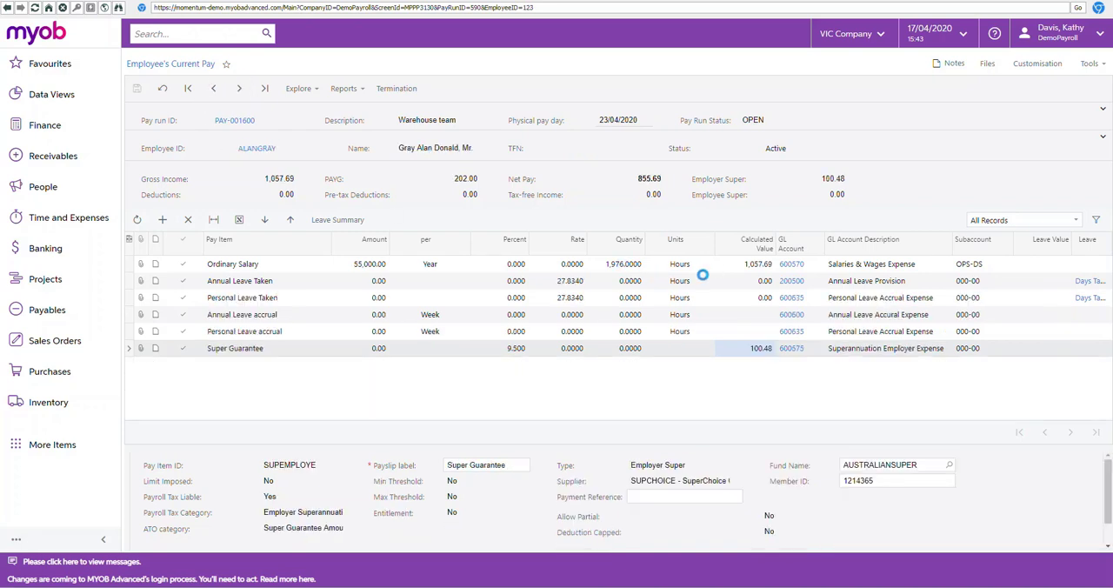
pyautogui.click(735, 265)
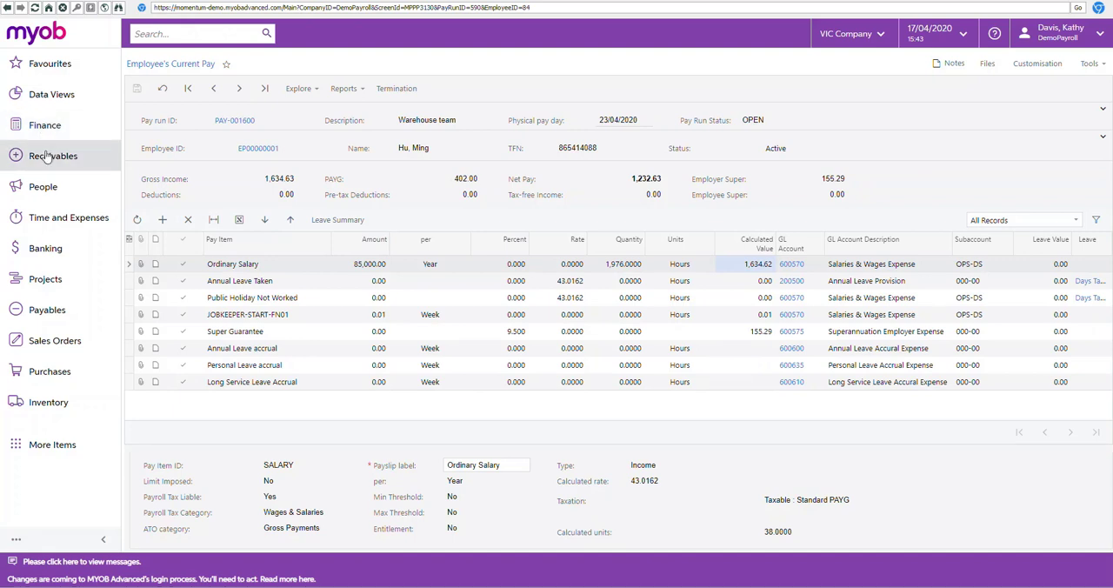
# Step: Open the People workspace's list of payroll functions
pyautogui.click(44, 189)
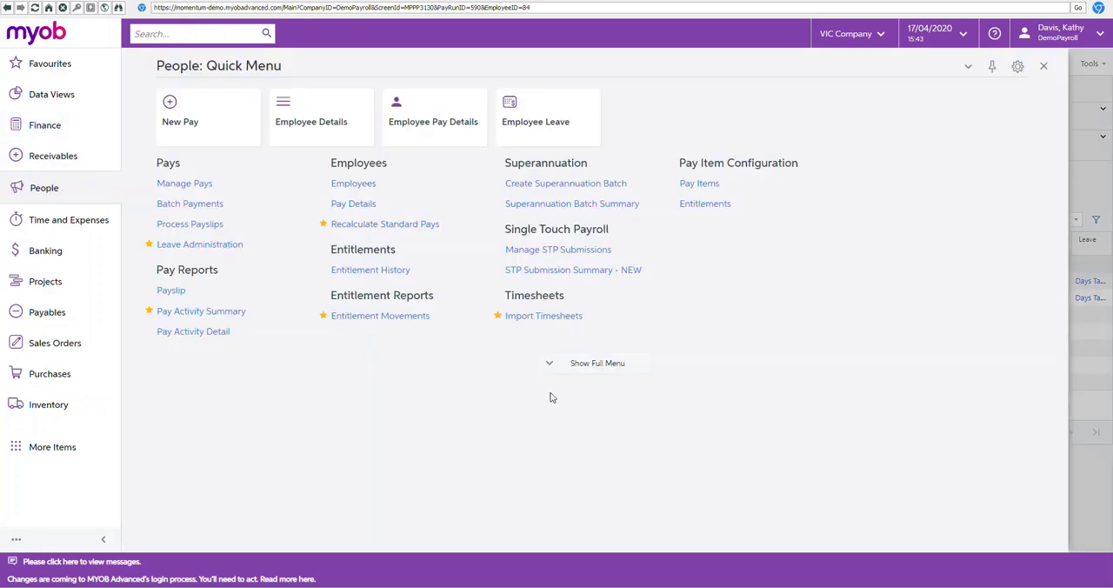